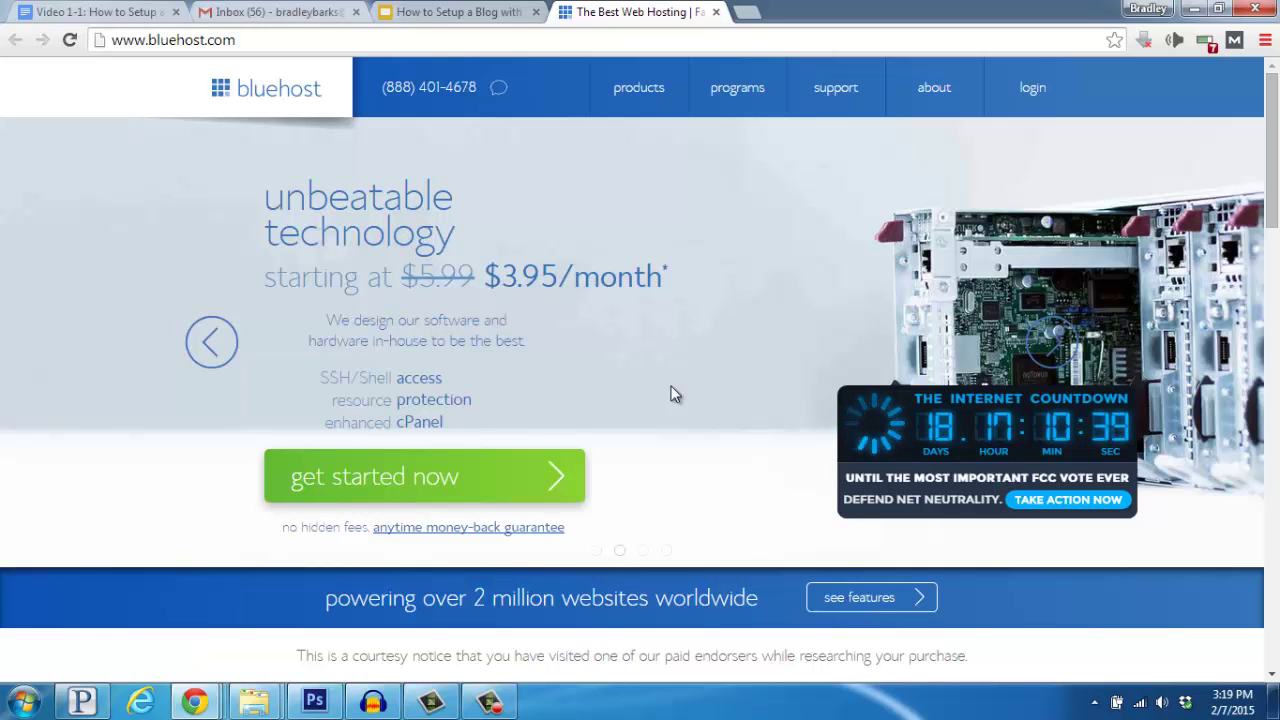
Start the Bluehost hosting signup from the home page
left_click(436, 481)
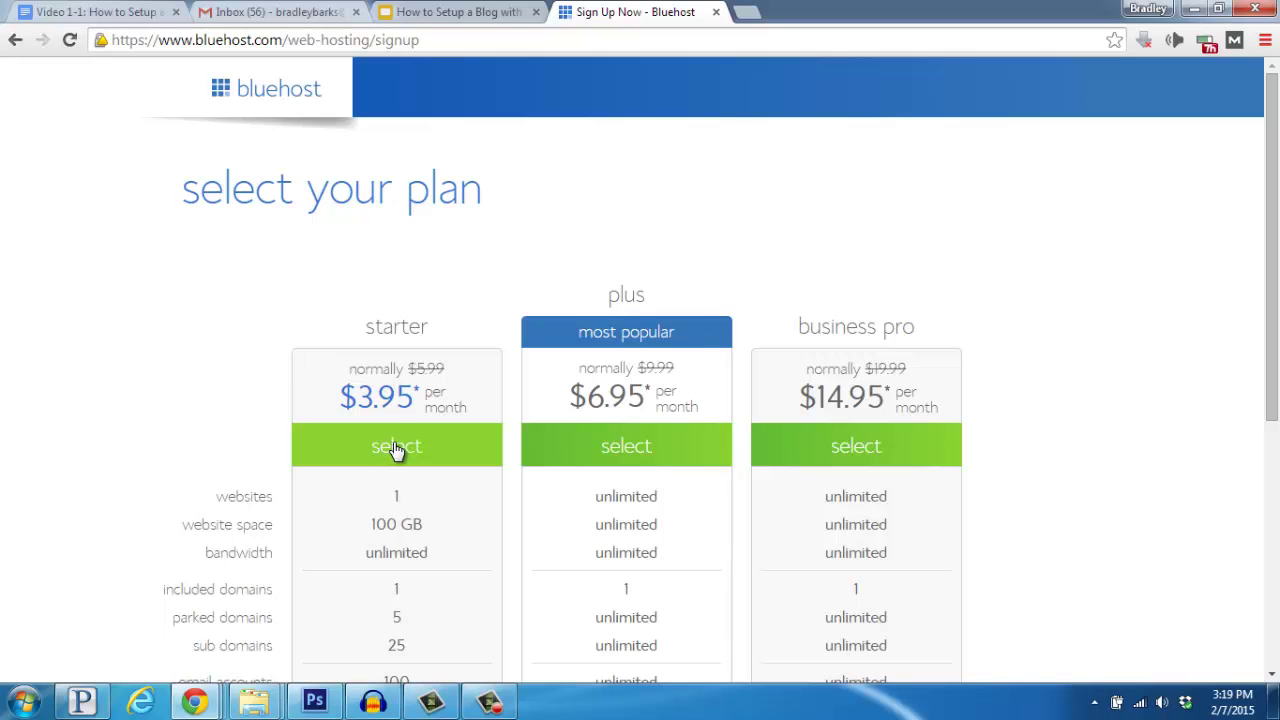
Pick the starter plan and register the new domain ryansfirstblog with the .com extension
left_click(396, 449)
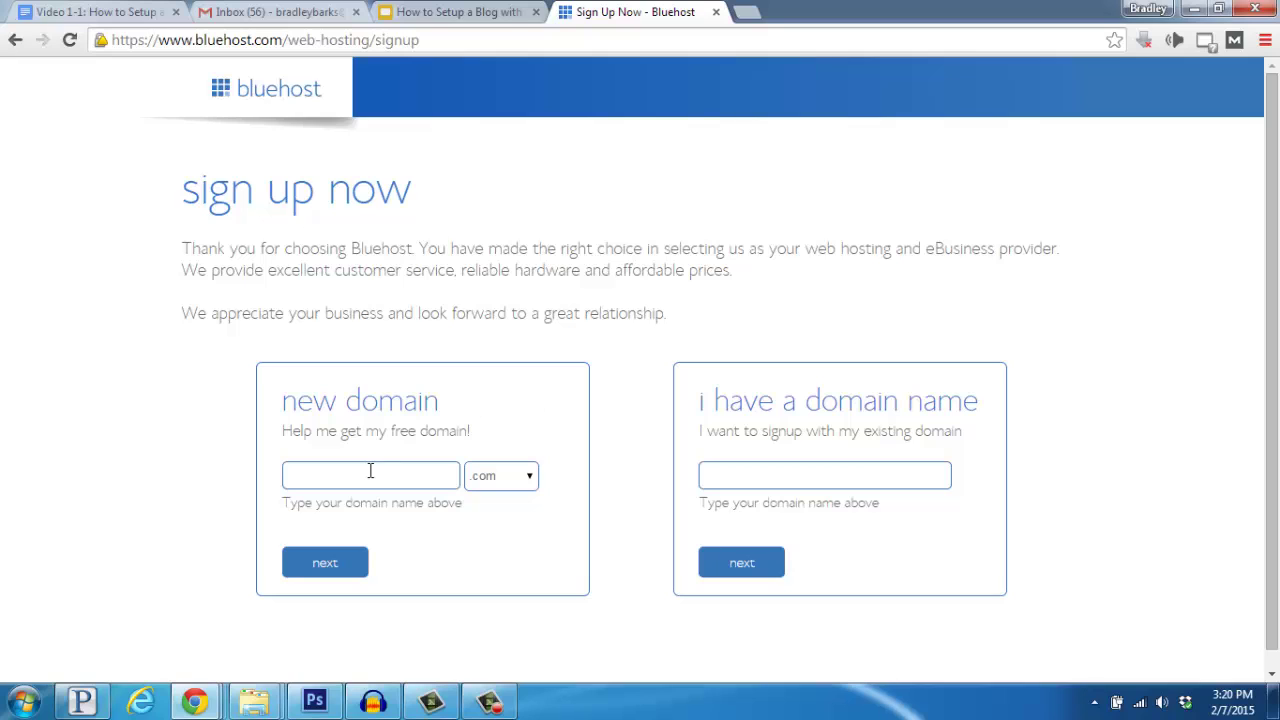
type("ryansfirstblog")
left_click(490, 480)
left_click(490, 500)
left_click(332, 572)
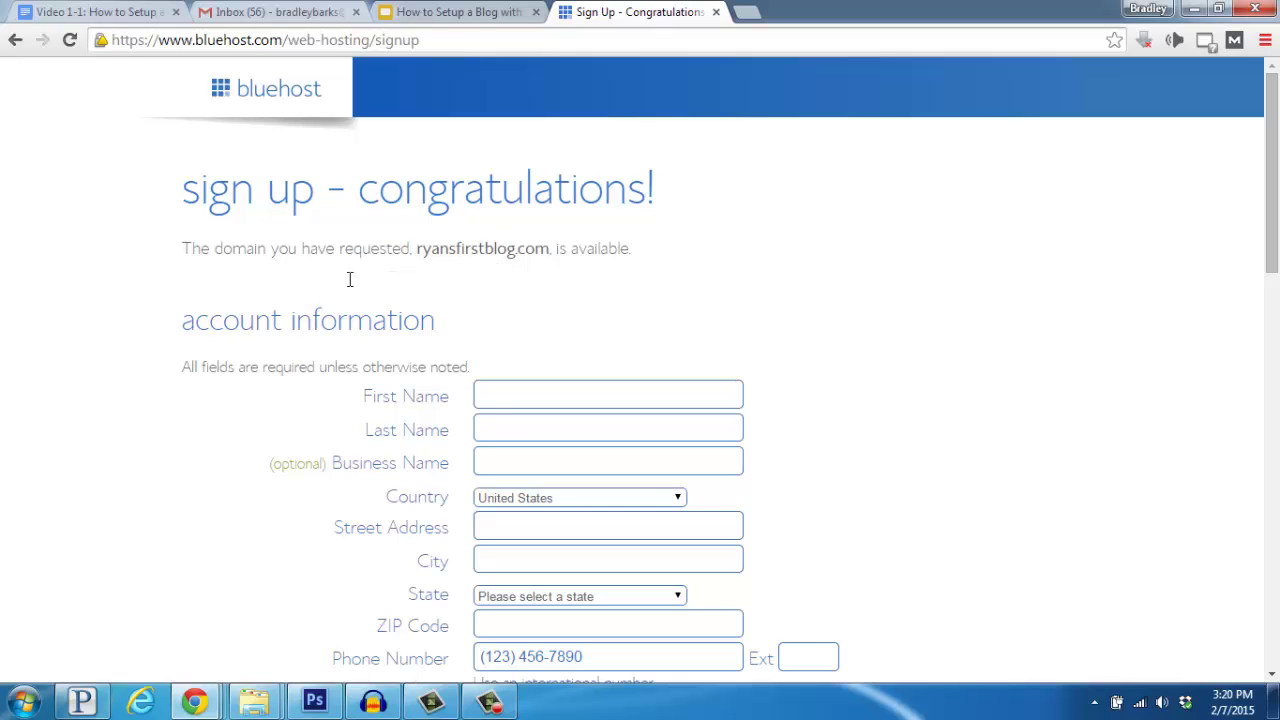
scroll(334, 306, "down", 2)
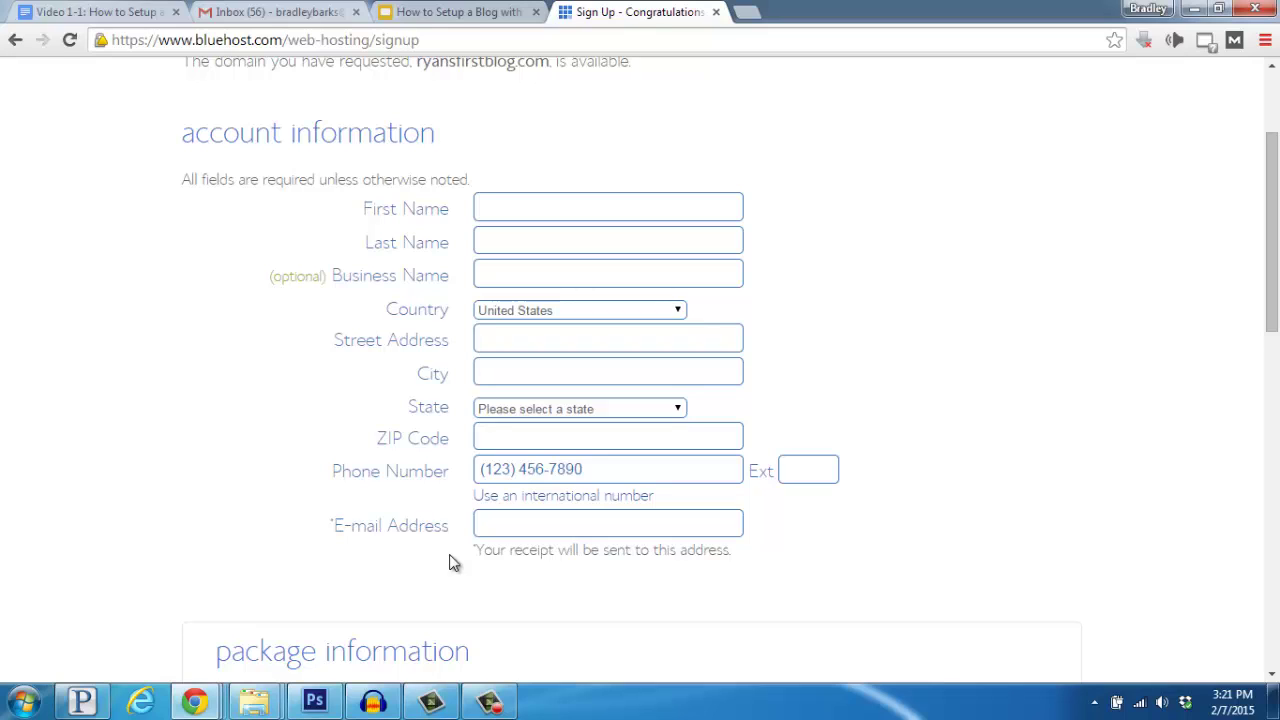
Choose the Starter 12 Month account plan at $5.95/mo
scroll(268, 387, "down", 5)
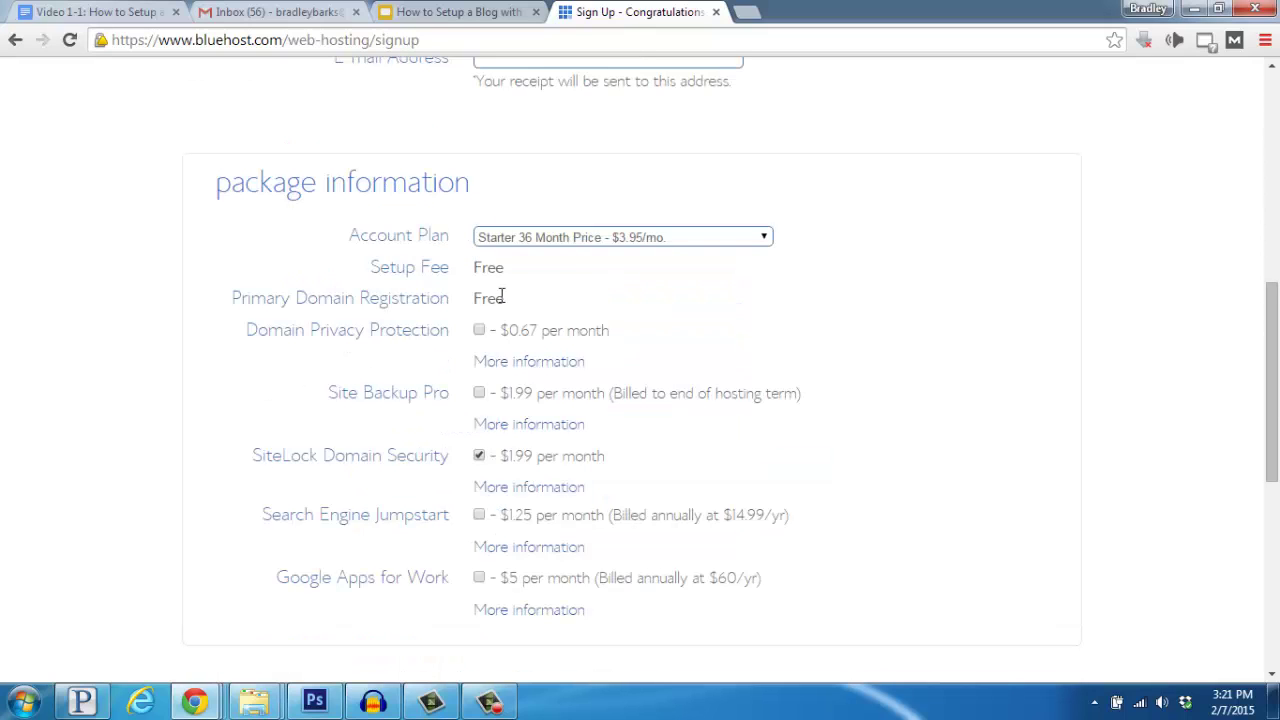
left_click(545, 244)
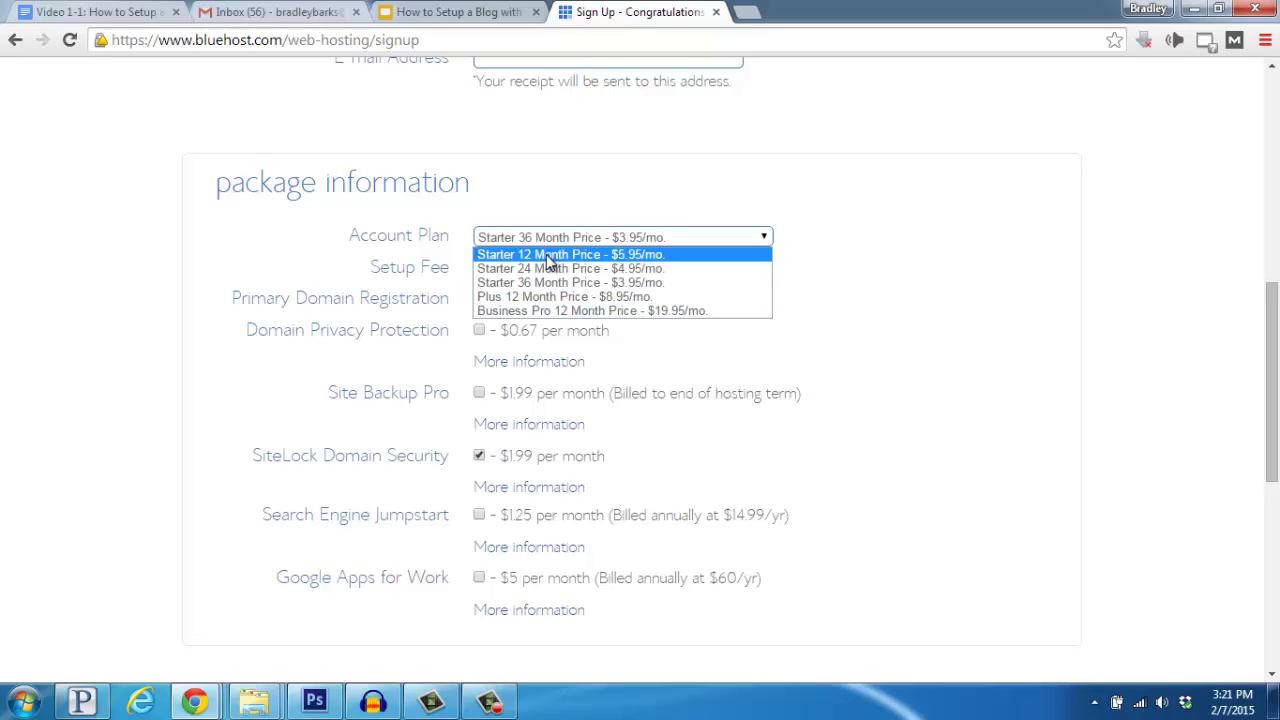
left_click(549, 256)
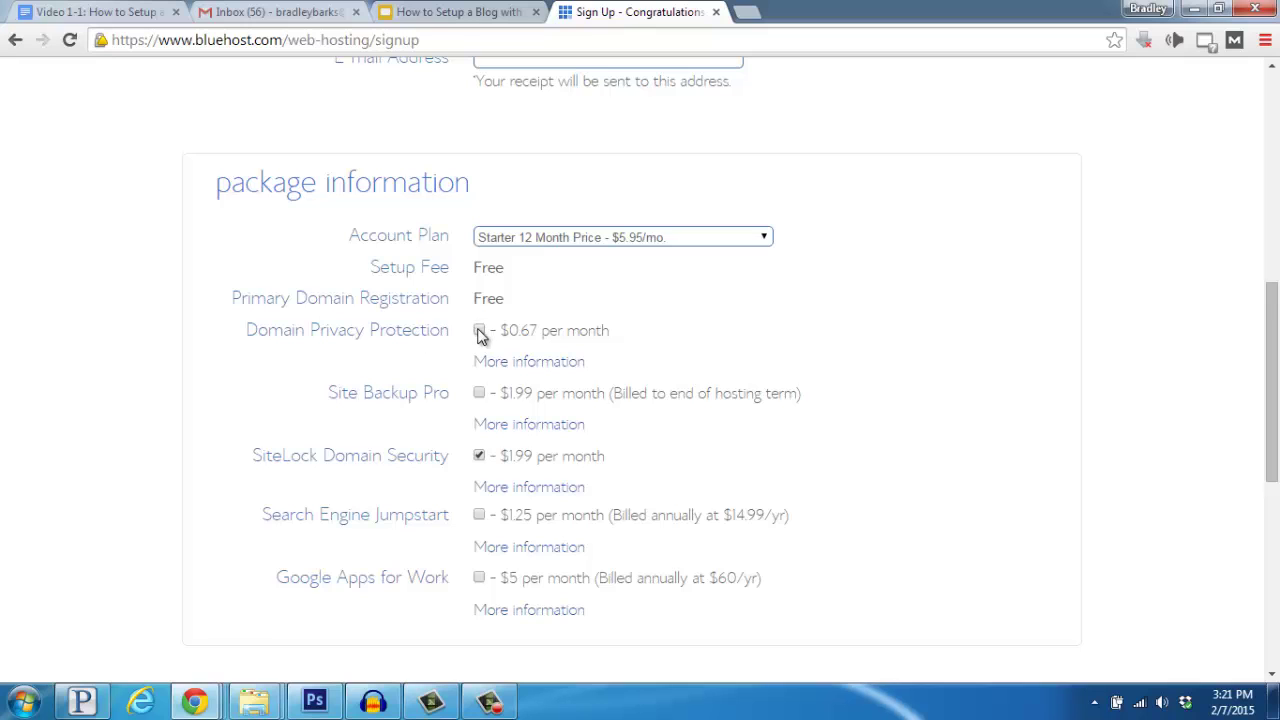
Review Domain Privacy details, add Site Backup Pro and drop SiteLock Domain Security
left_click(517, 362)
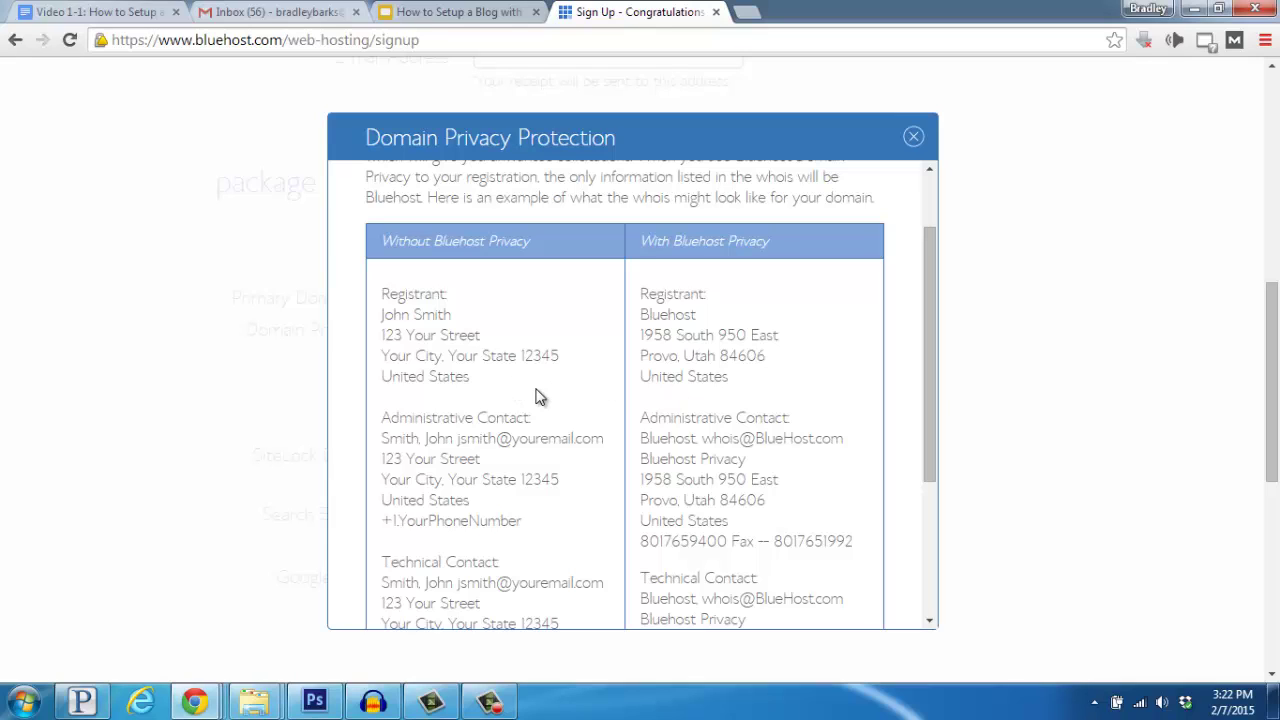
left_click(913, 137)
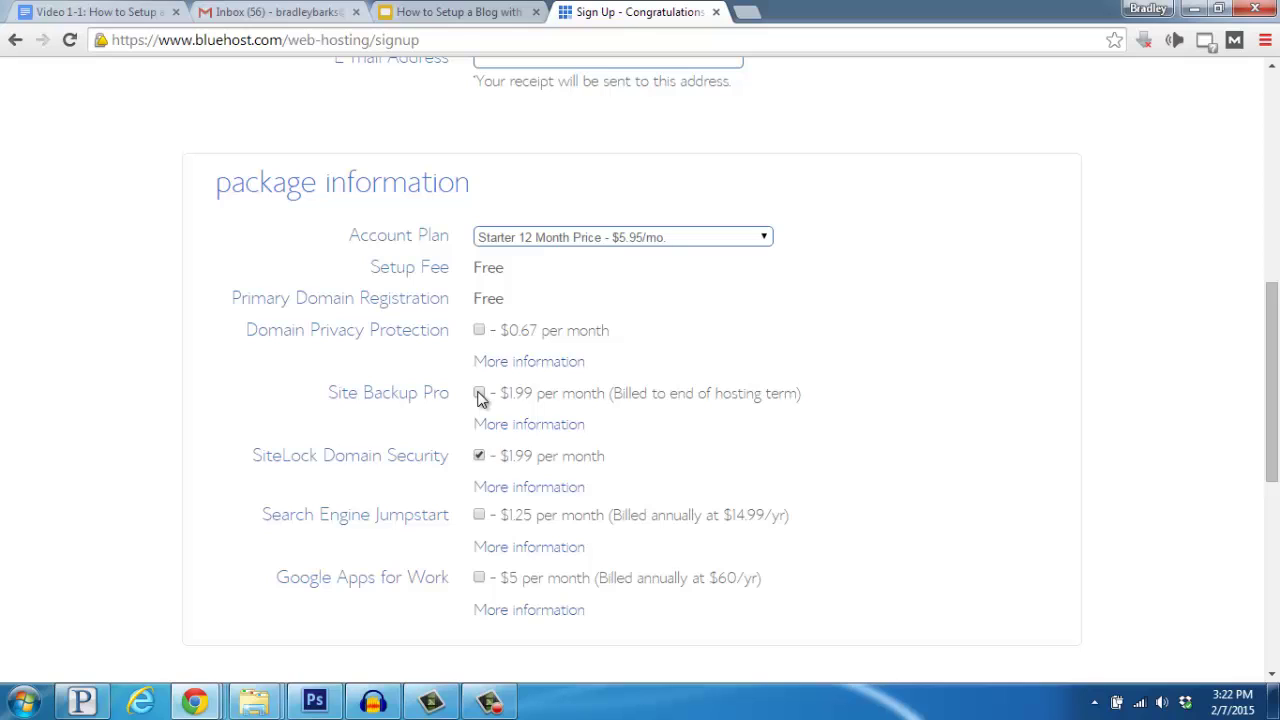
left_click(479, 394)
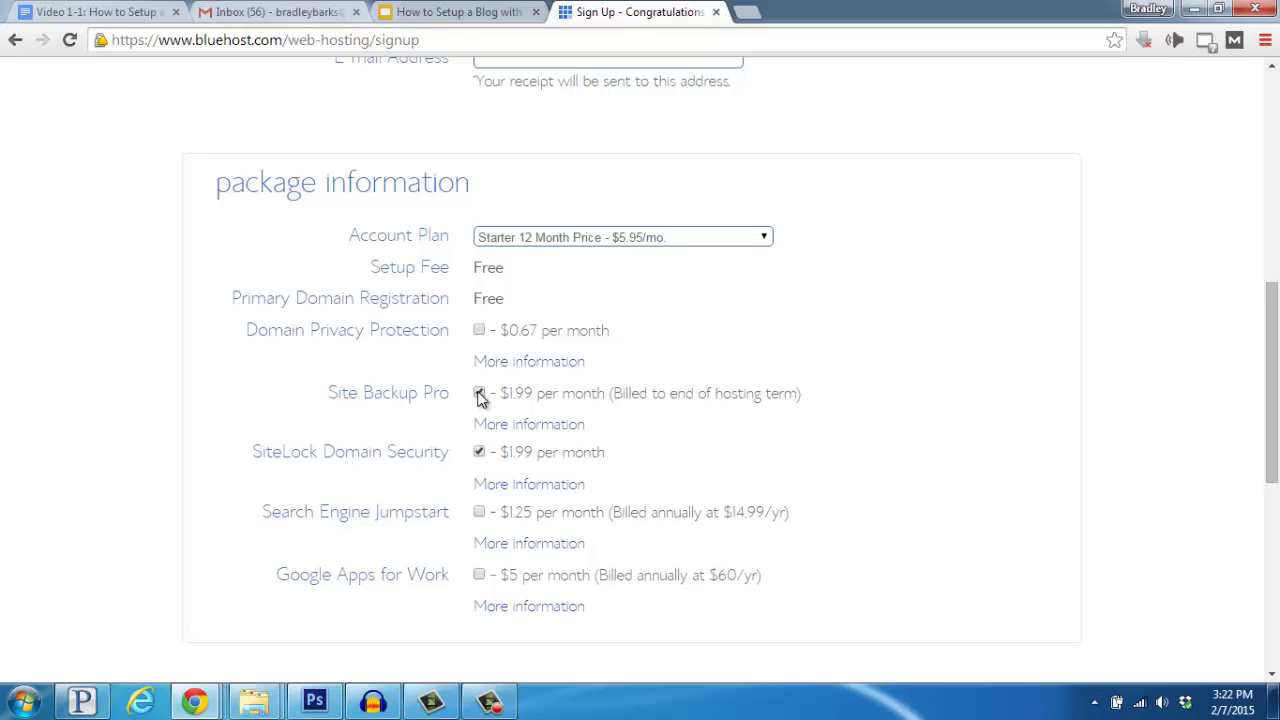
left_click(479, 453)
Accept the terms of service at the bottom of the checkout page
scroll(370, 540, "down", 4)
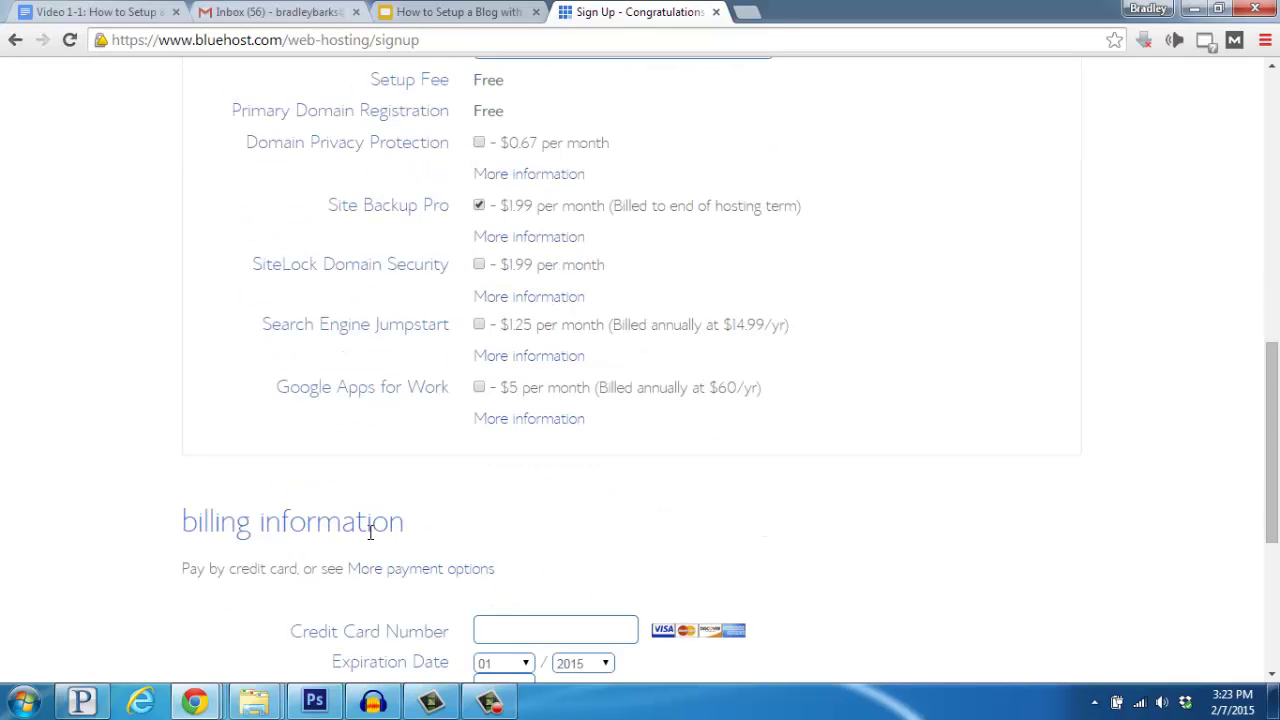
scroll(370, 541, "down", 2)
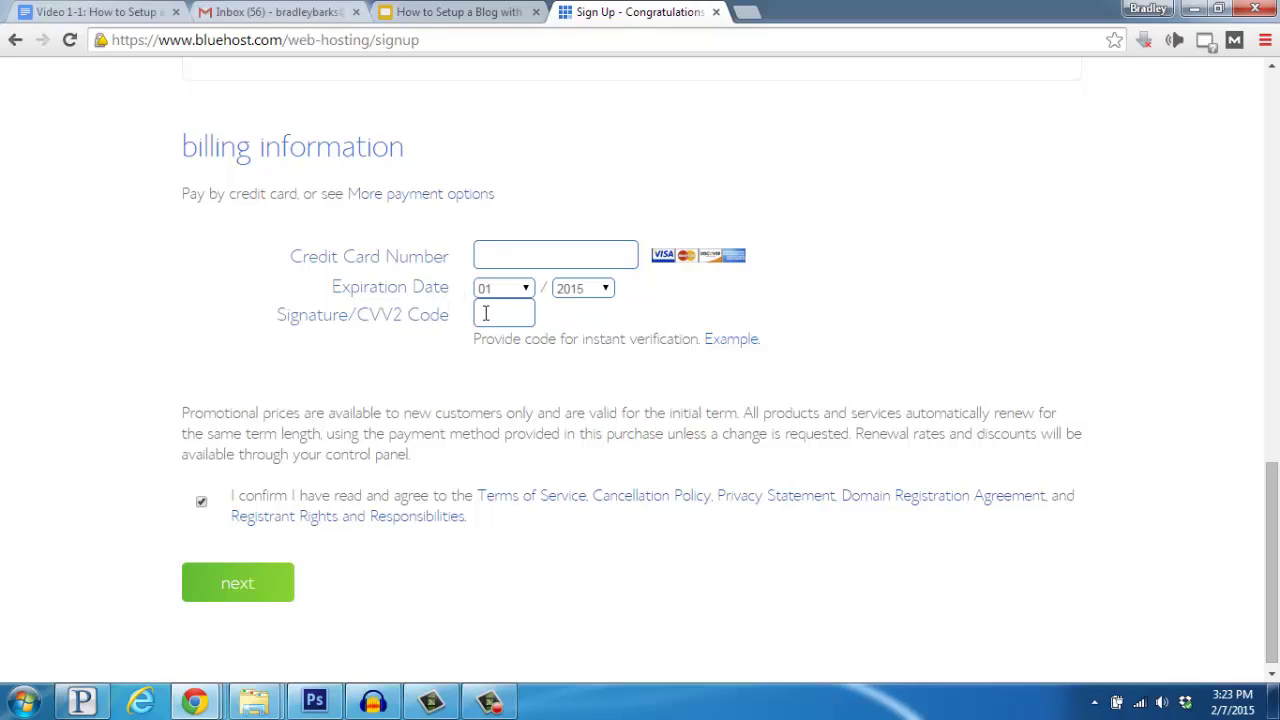
left_click(201, 503)
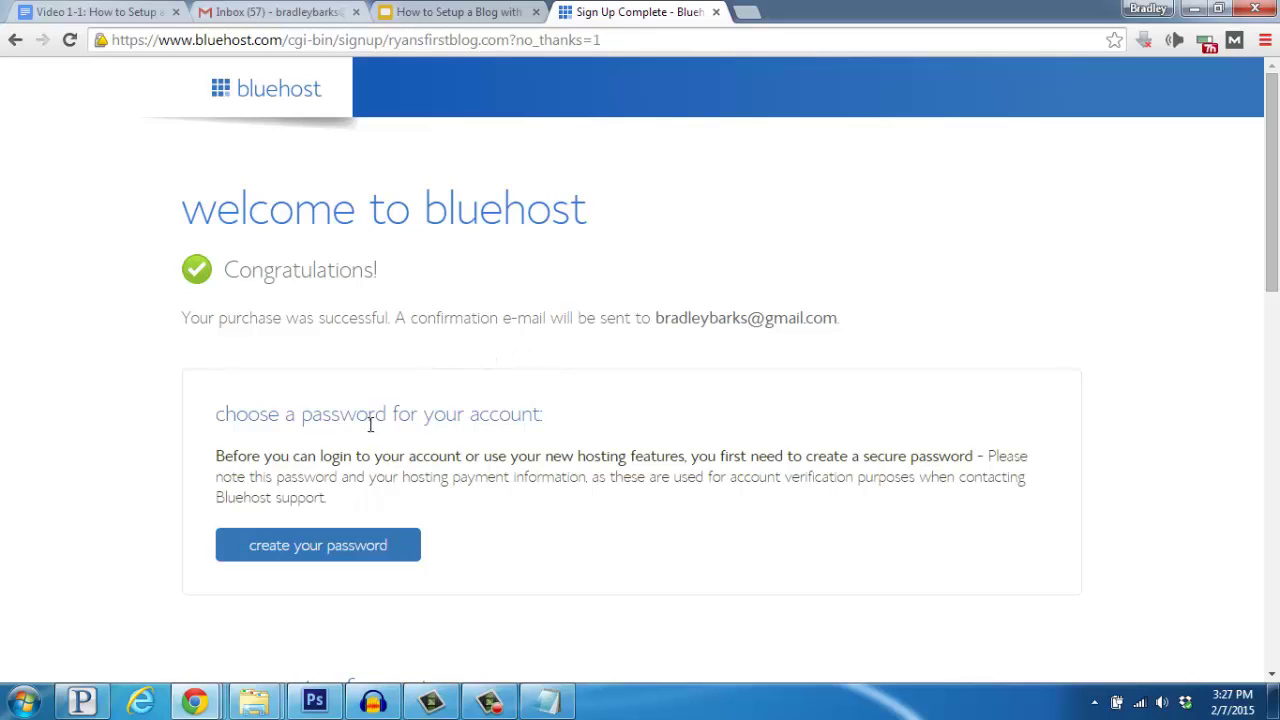
Create the account password, agreeing to the terms and entering the new password twice
left_click(325, 556)
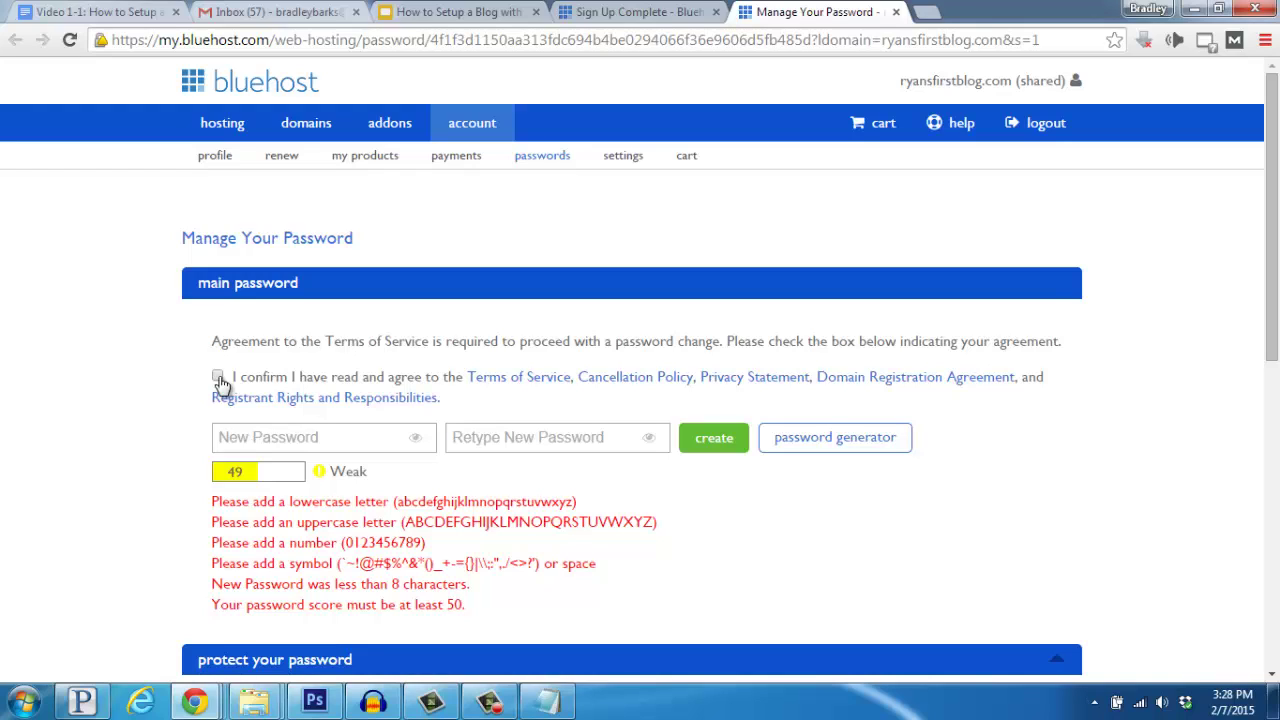
left_click(218, 380)
left_click(304, 437)
type("•••••••••")
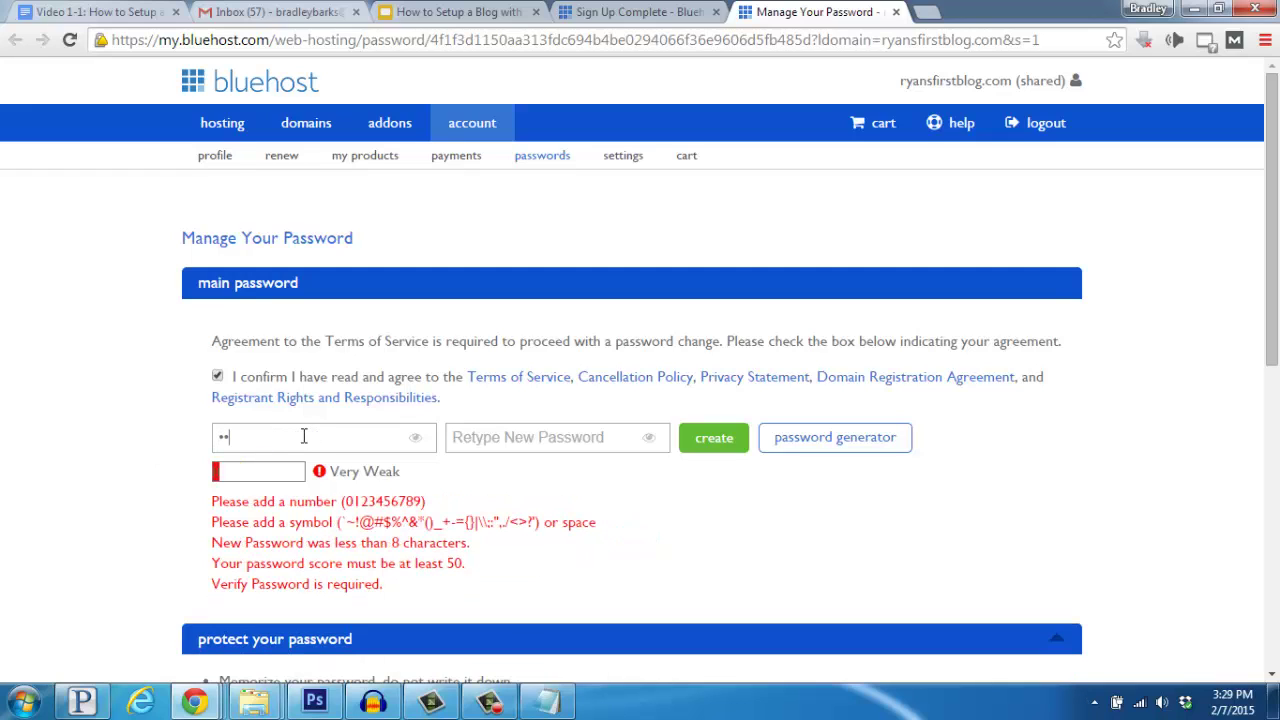
type("••")
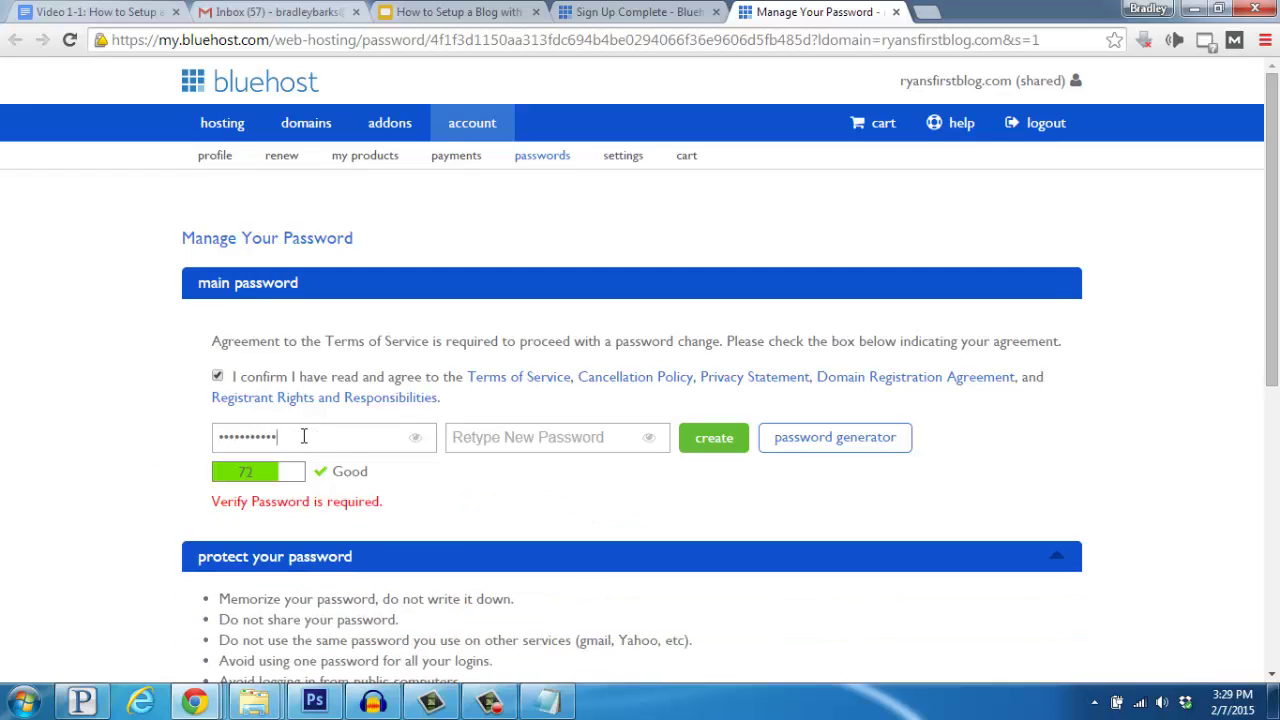
key("Tab")
type("•••••••••••")
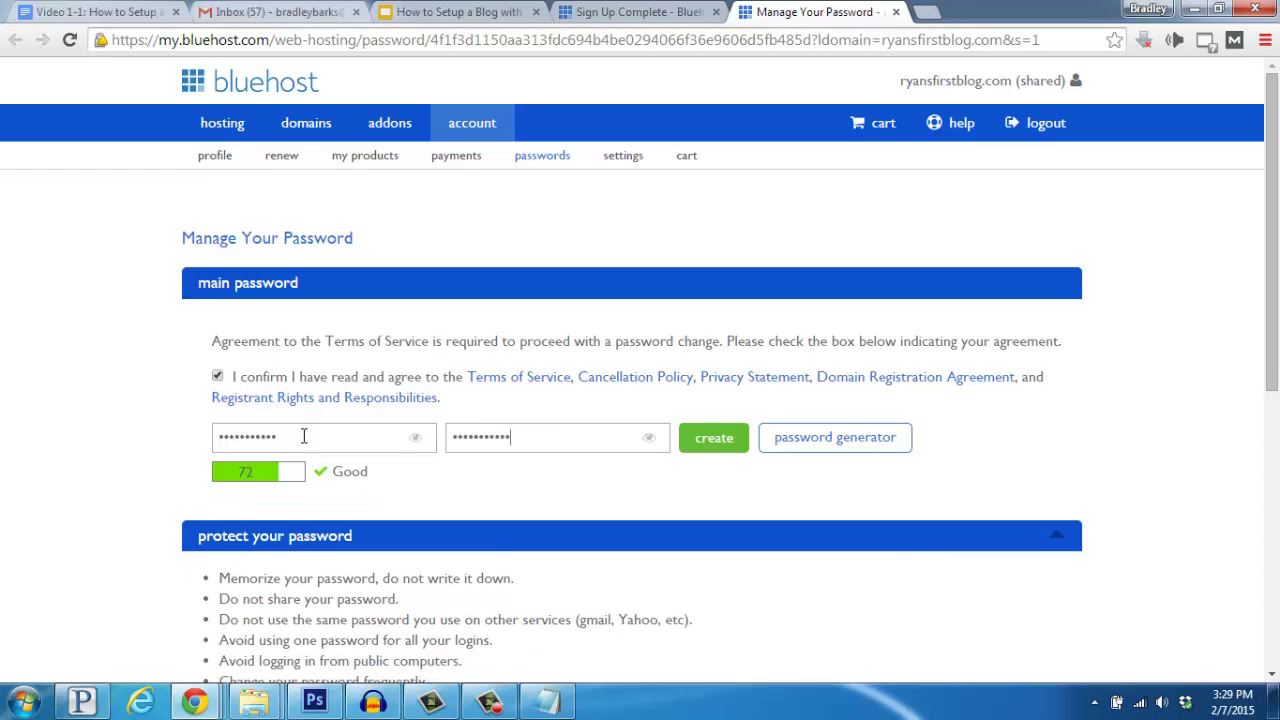
left_click(714, 452)
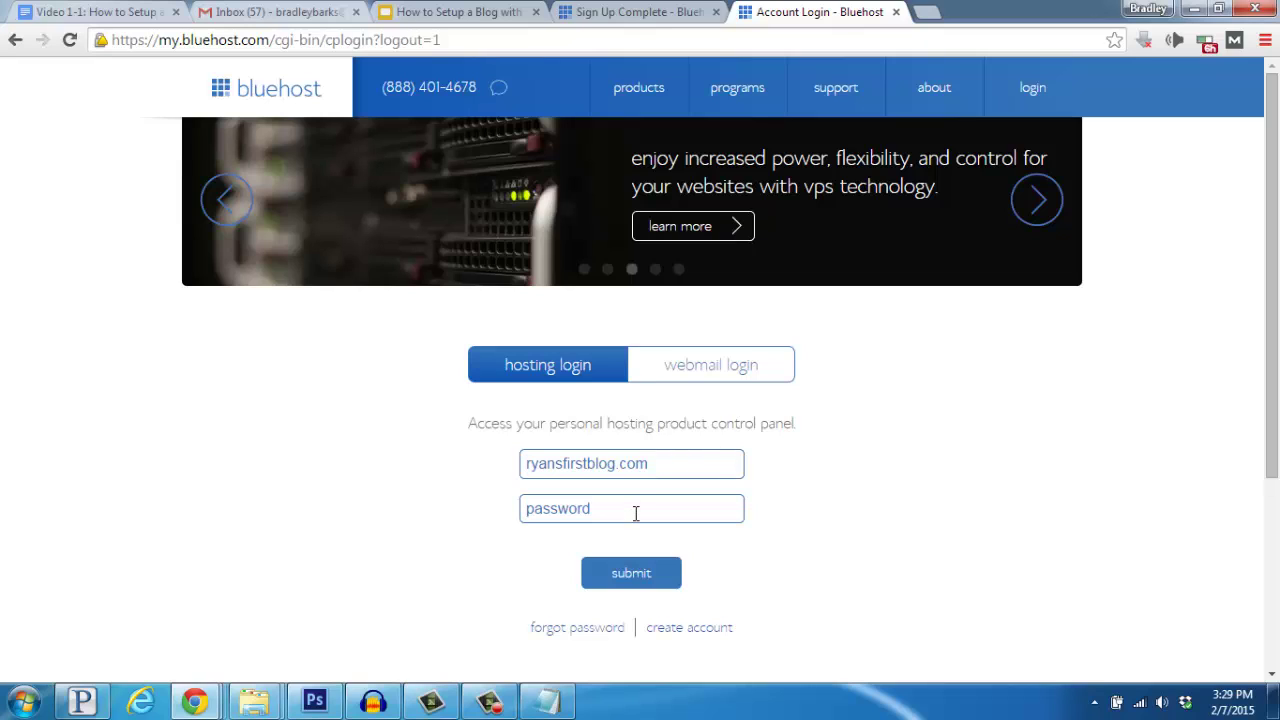
Sign in to the ryansfirstblog.com hosting account with the new password and reach the website tools
type("•••••••••••")
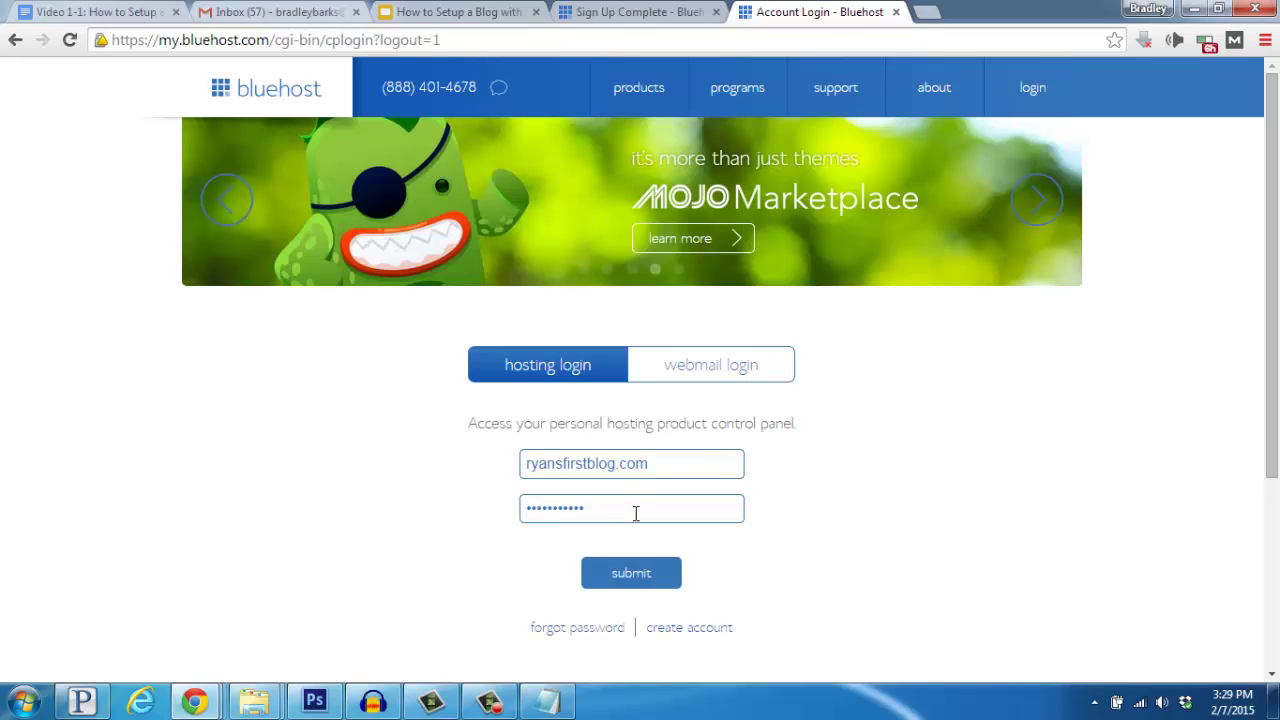
left_click(633, 580)
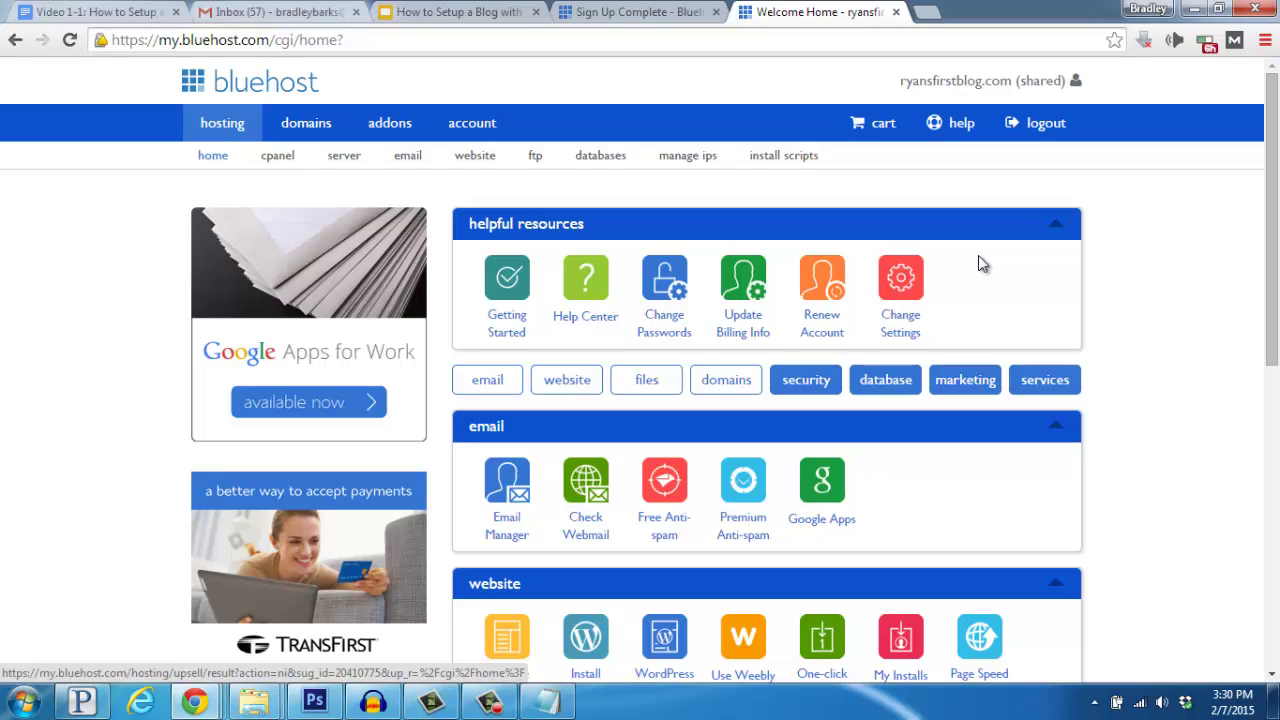
scroll(980, 262, "down", 1)
scroll(980, 262, "down", 1)
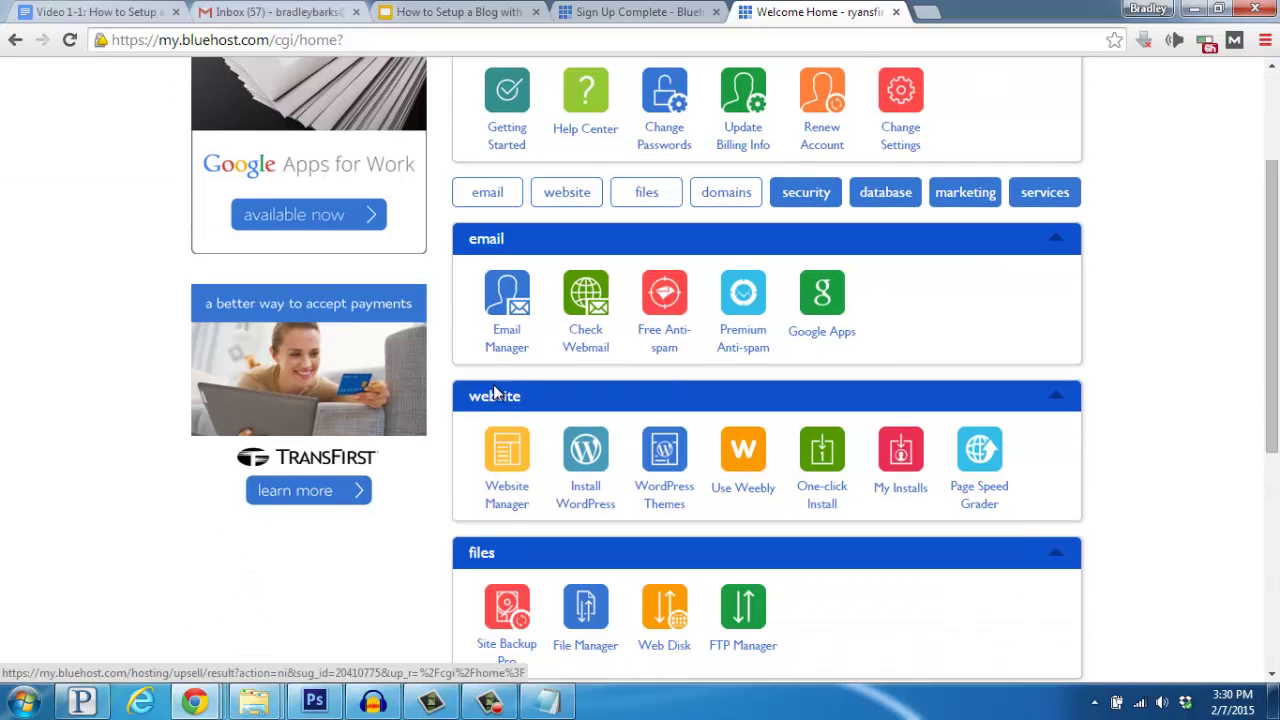
Start the free WordPress install and check ryansfirstblog.com as the install domain
left_click(593, 463)
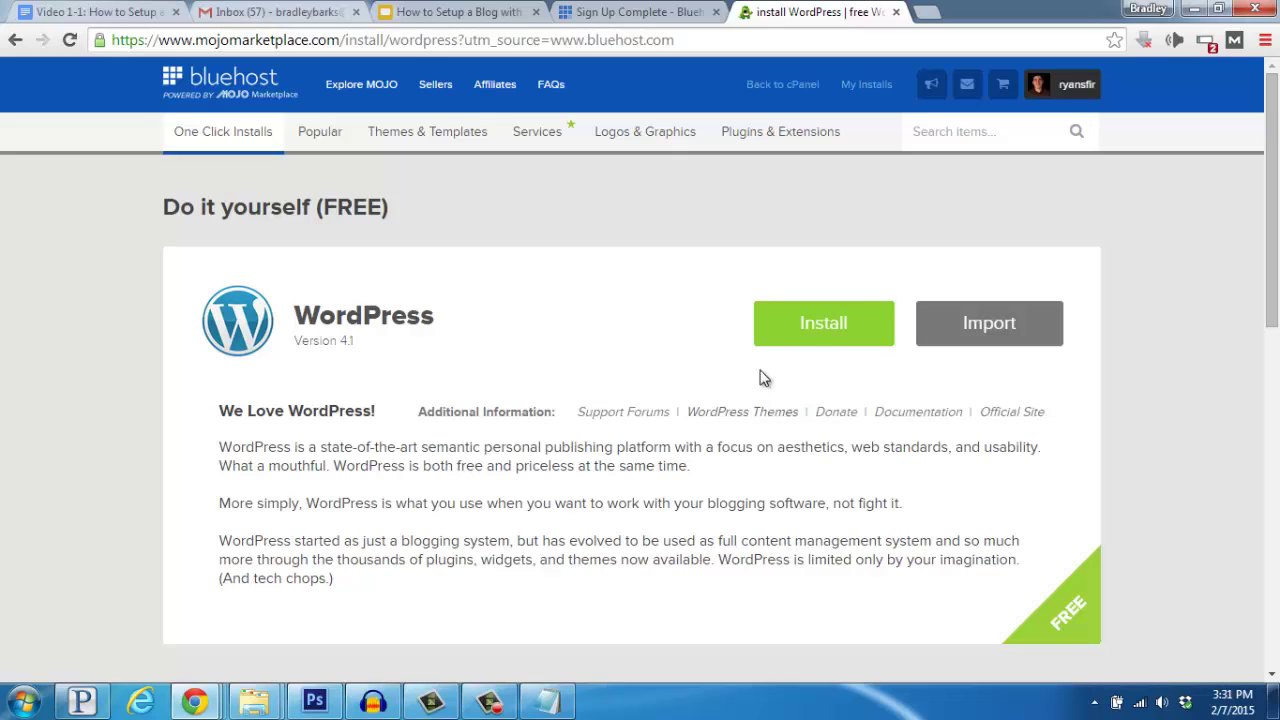
left_click(812, 330)
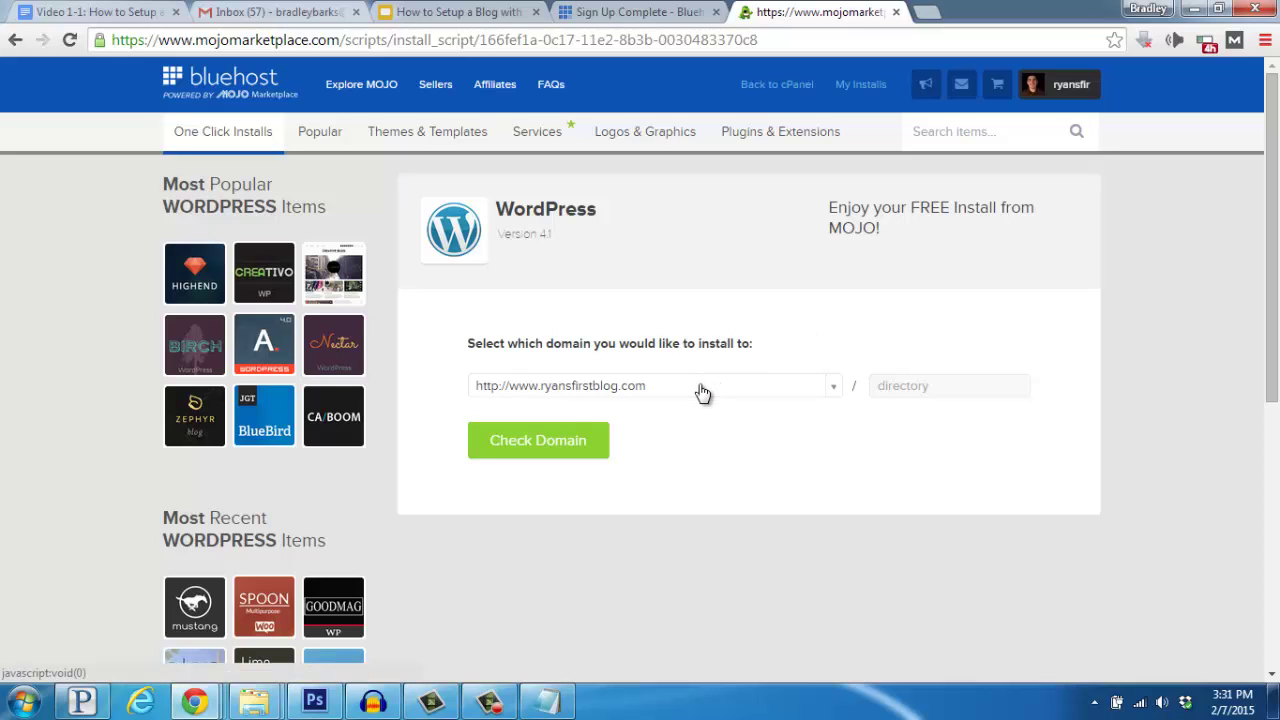
left_click(551, 446)
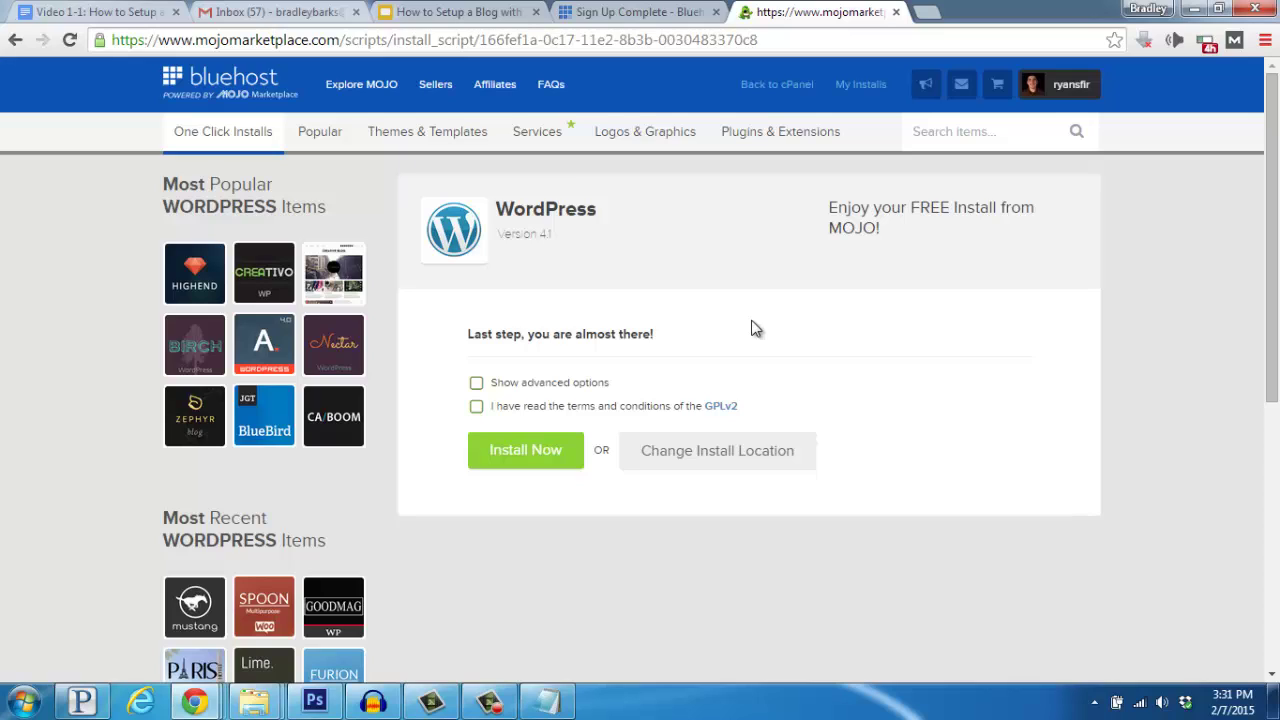
Name the site 'Ryan's First Blog', set the admin username, accept GPLv2 terms and install
left_click(476, 386)
scroll(478, 390, "down", 1)
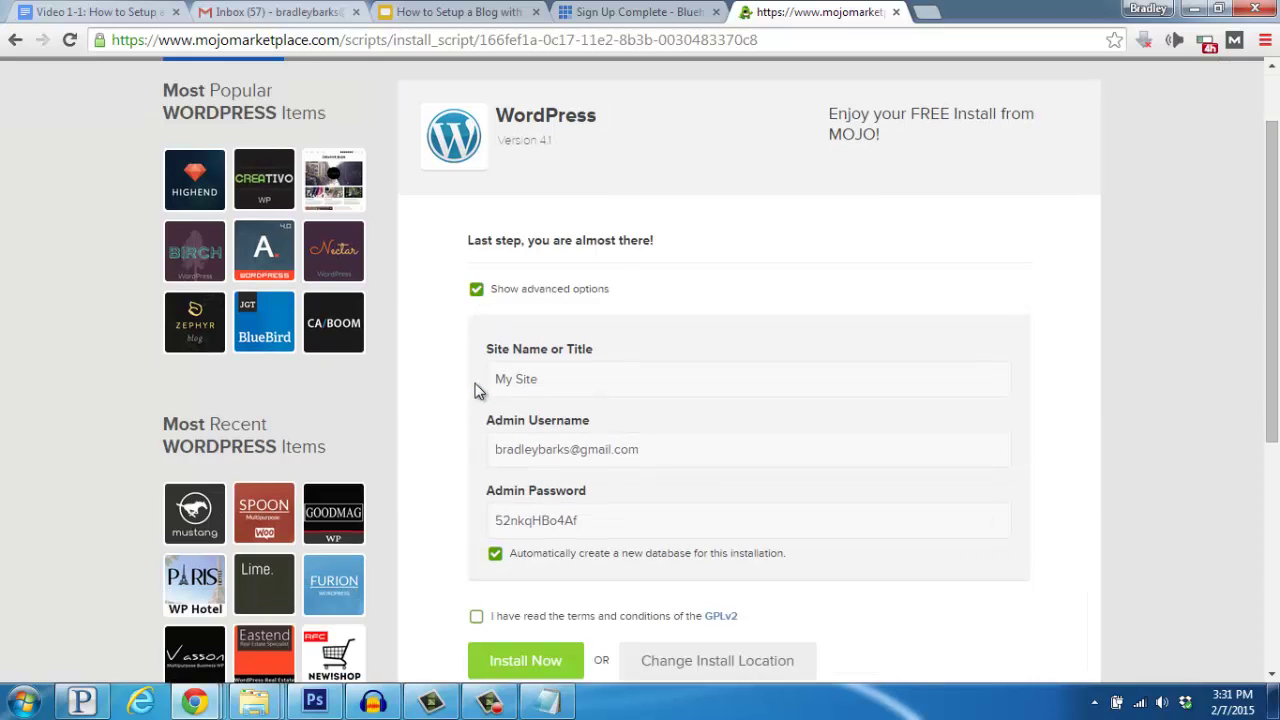
left_click(494, 378)
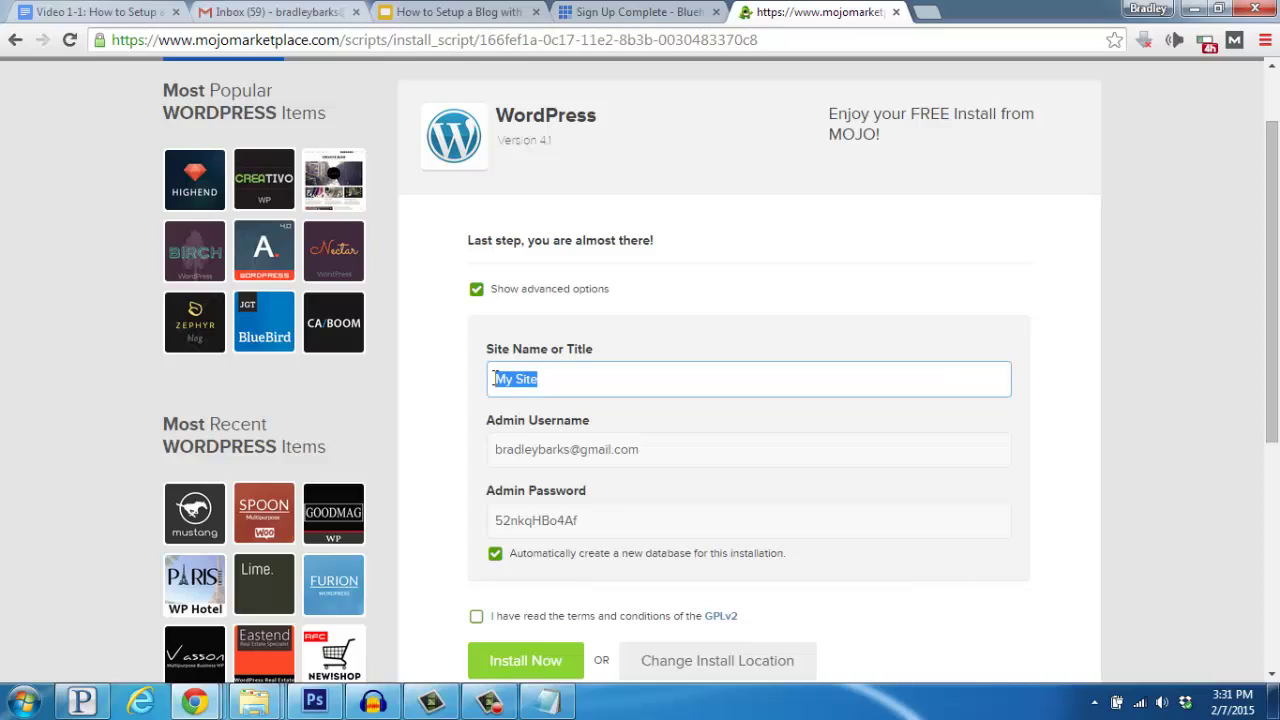
type("Ryan's First Blog")
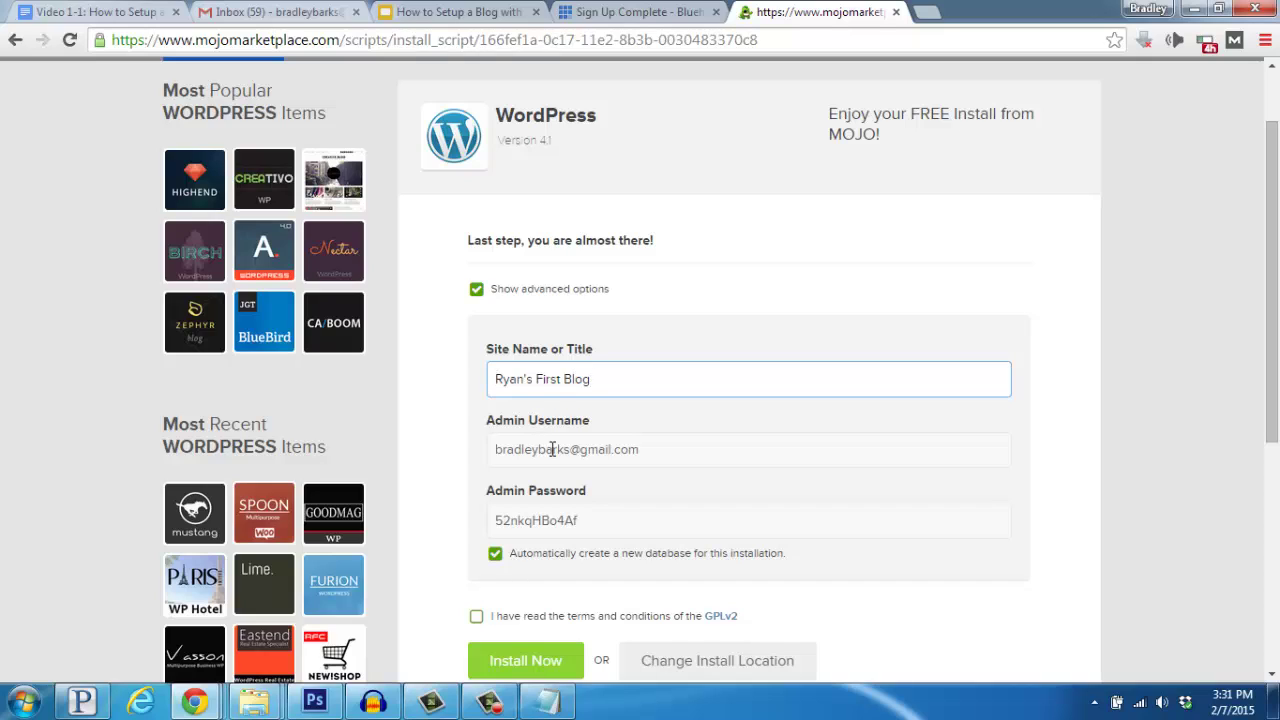
left_click_drag(646, 449, 466, 449)
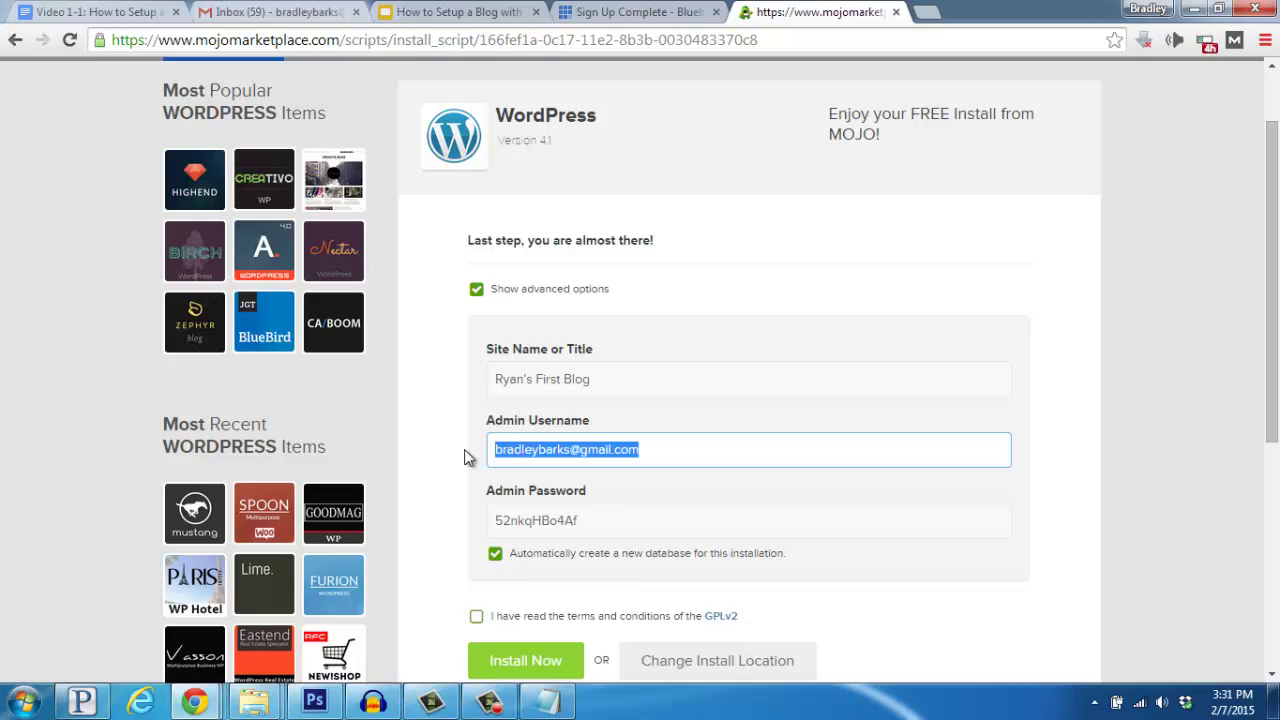
type("bradb")
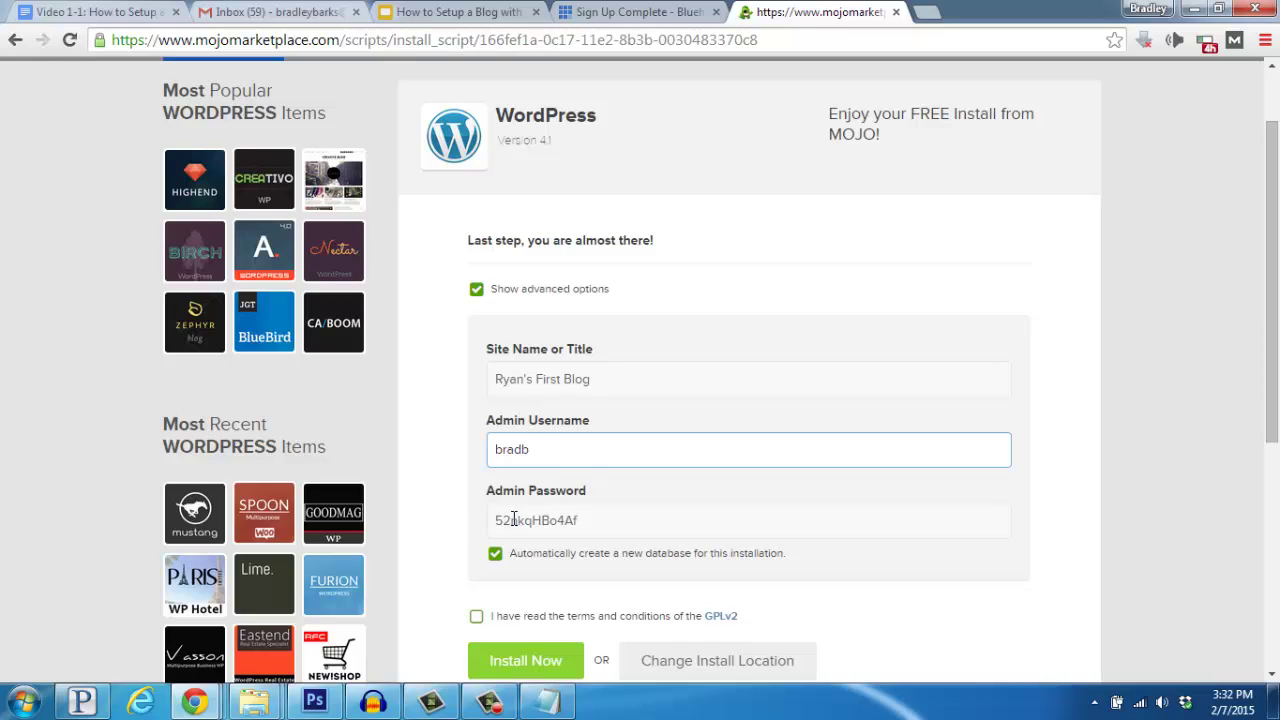
scroll(466, 512, "down", 2)
left_click(466, 520)
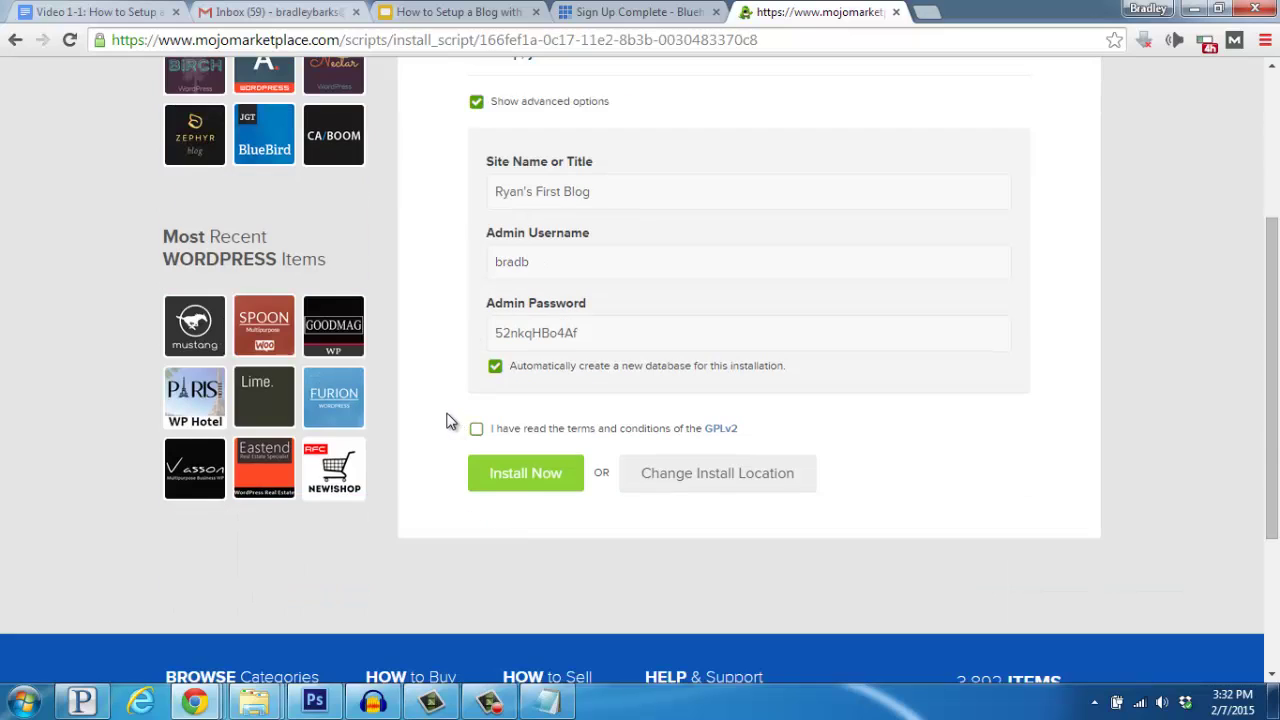
left_click(476, 429)
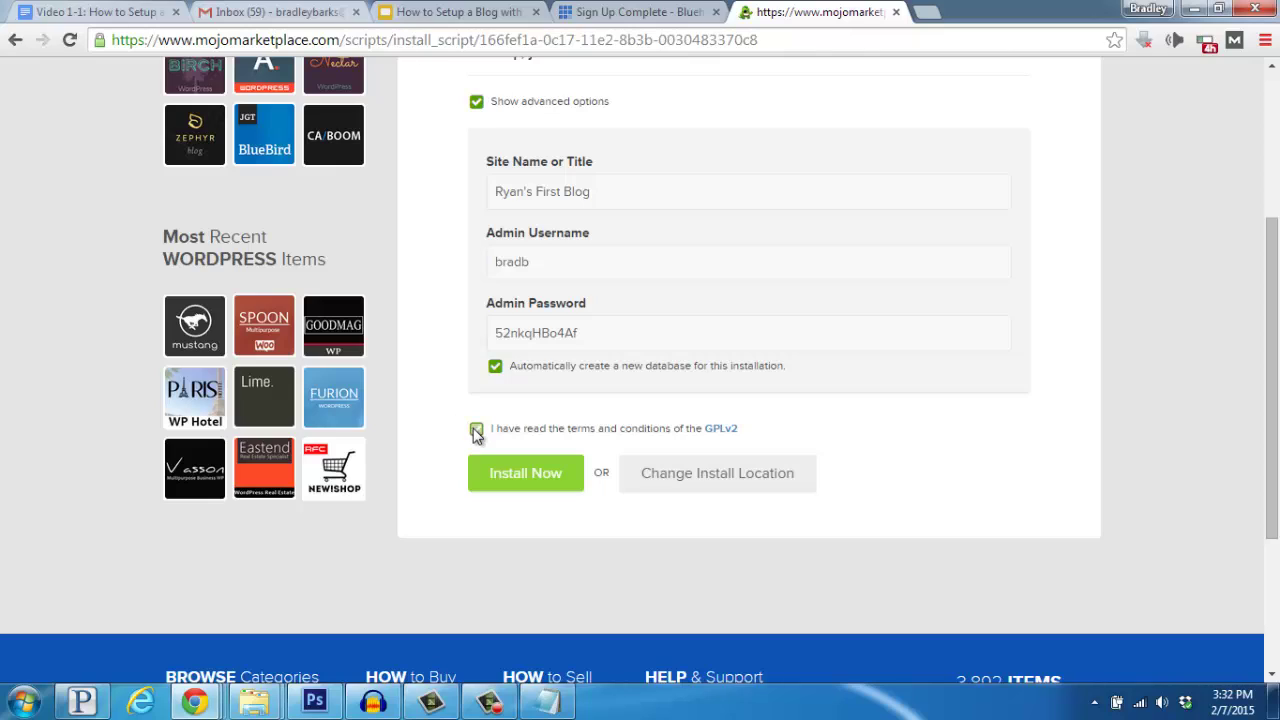
left_click(520, 484)
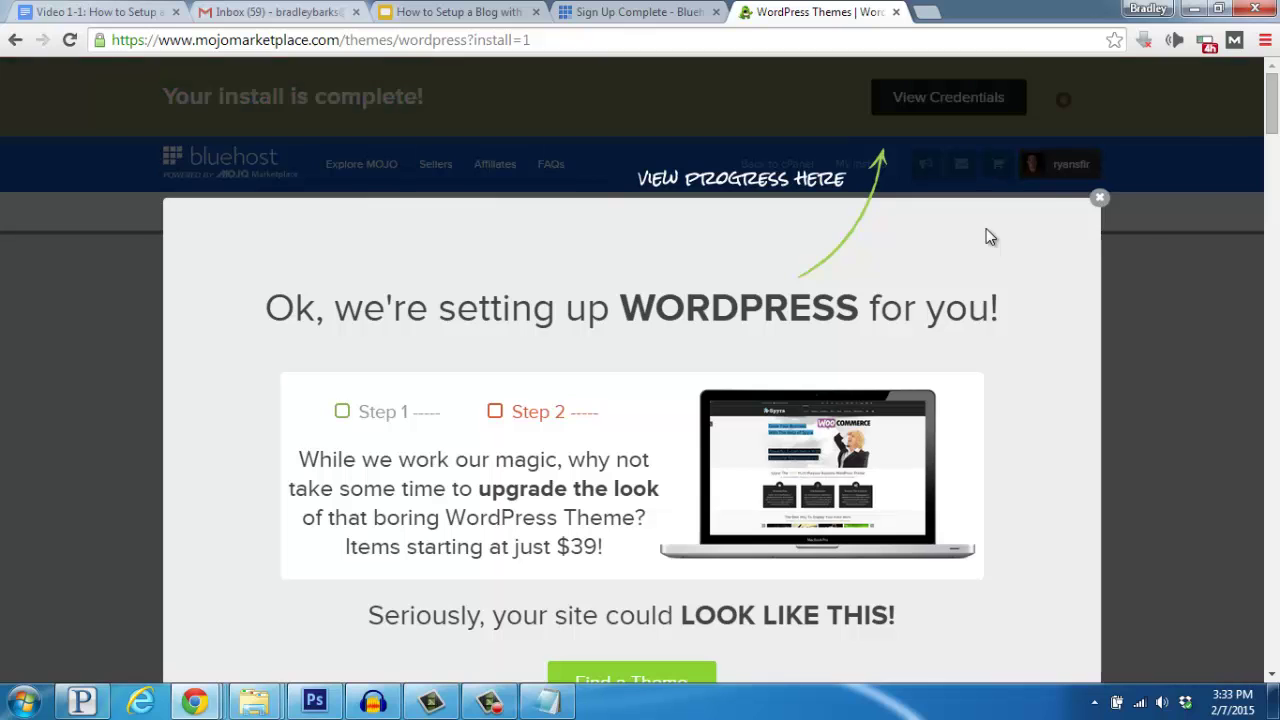
Dismiss the theme upsell overlay and browse the WordPress themes listing below
left_click(1101, 198)
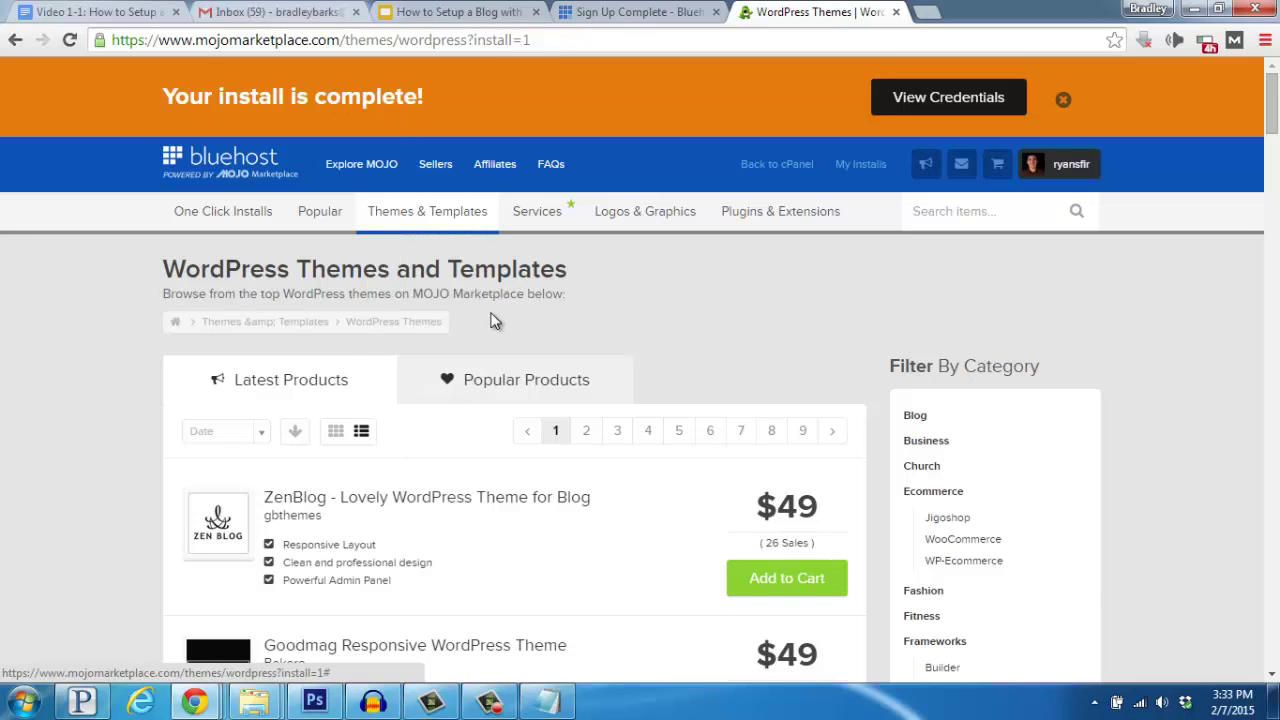
scroll(495, 320, "down", 1)
scroll(495, 320, "down", 2)
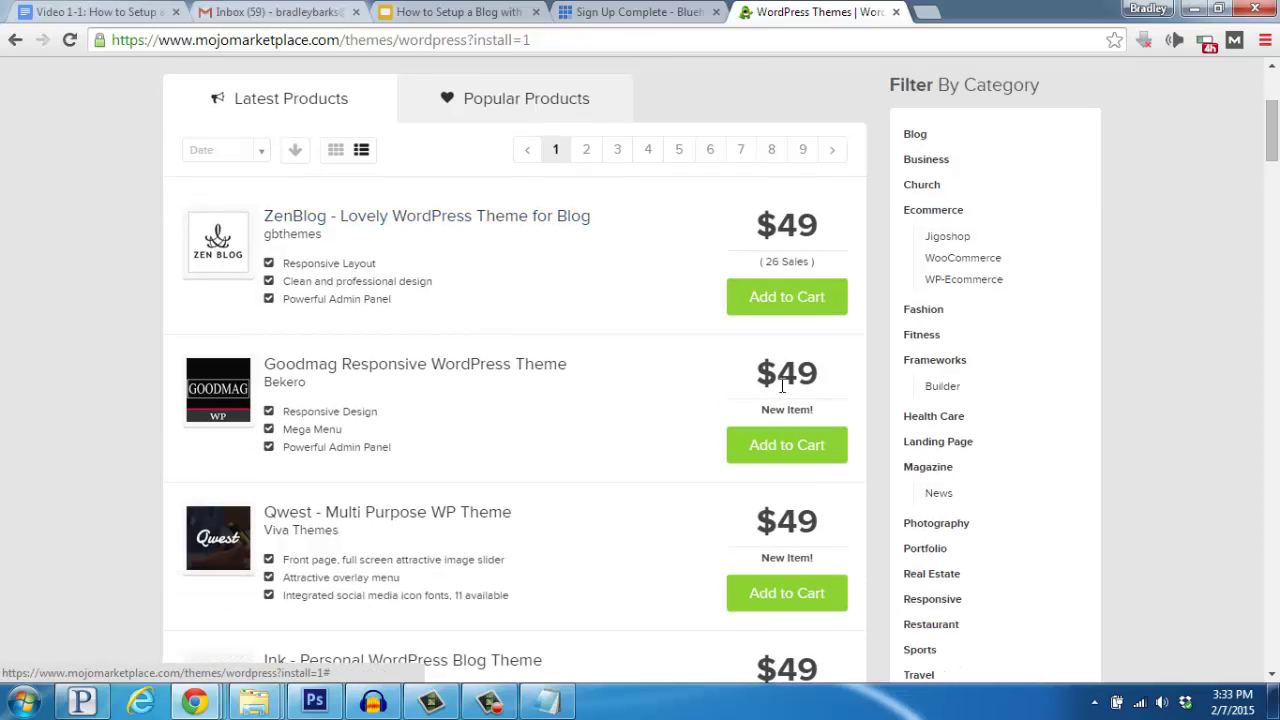
scroll(516, 380, "down", 1)
scroll(515, 380, "down", 2)
scroll(515, 380, "up", 6)
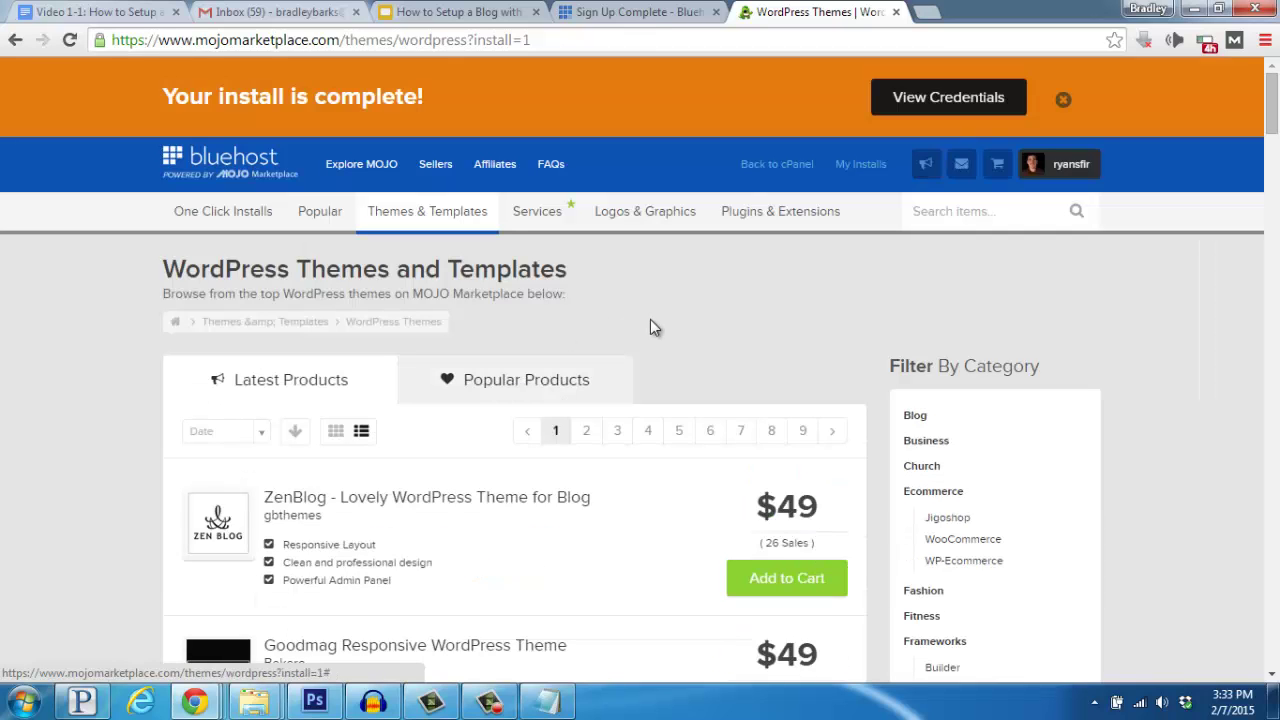
Open the install-finished notification to see the site URL, admin URL and login details
left_click(957, 105)
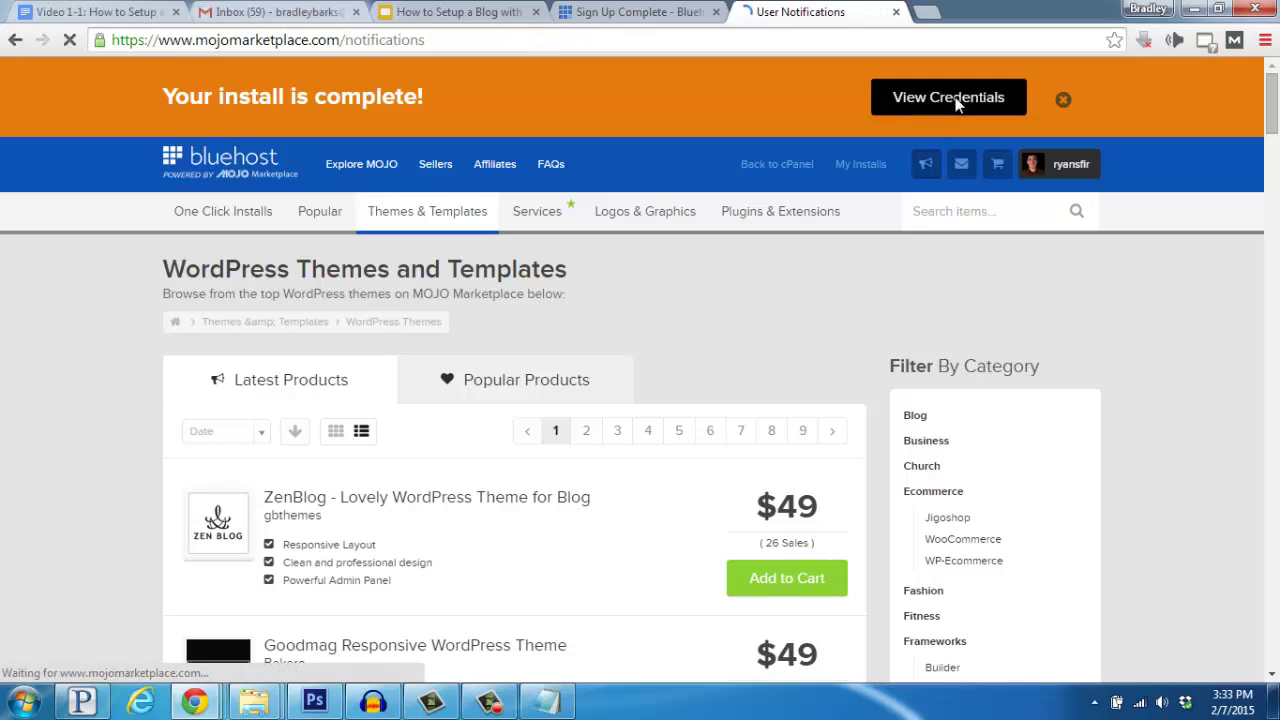
scroll(606, 291, "down", 3)
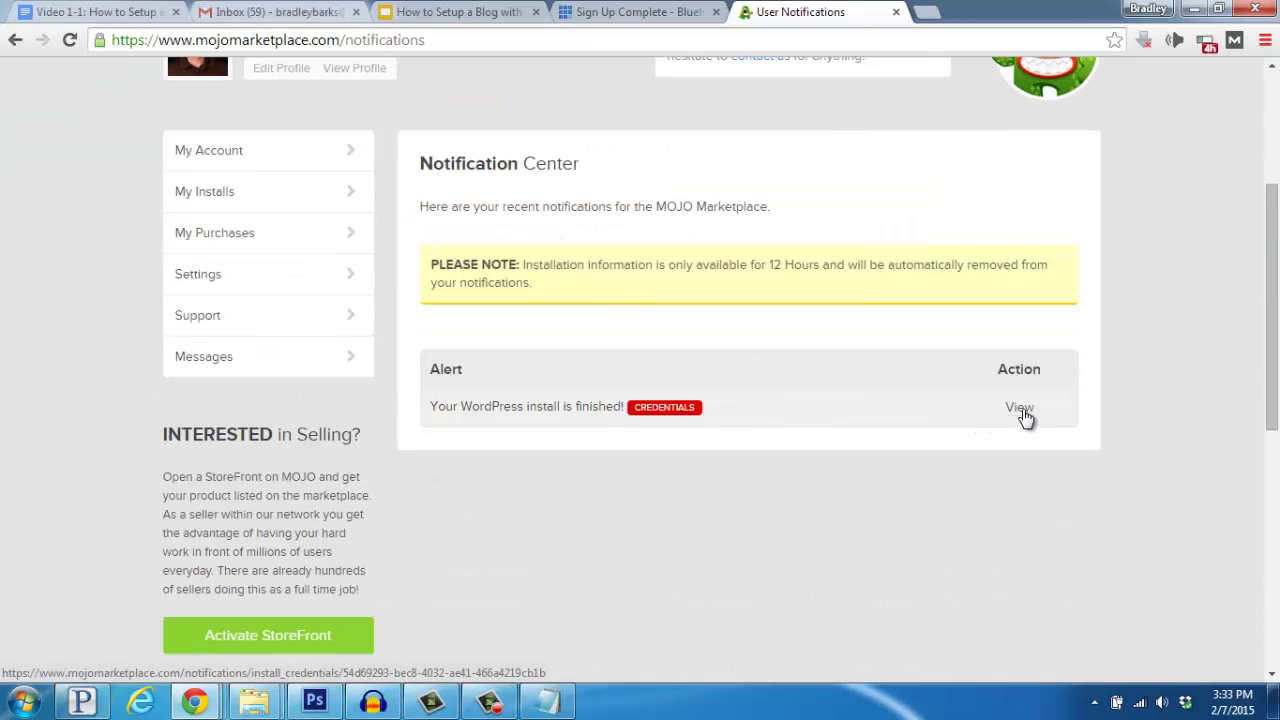
left_click(1019, 408)
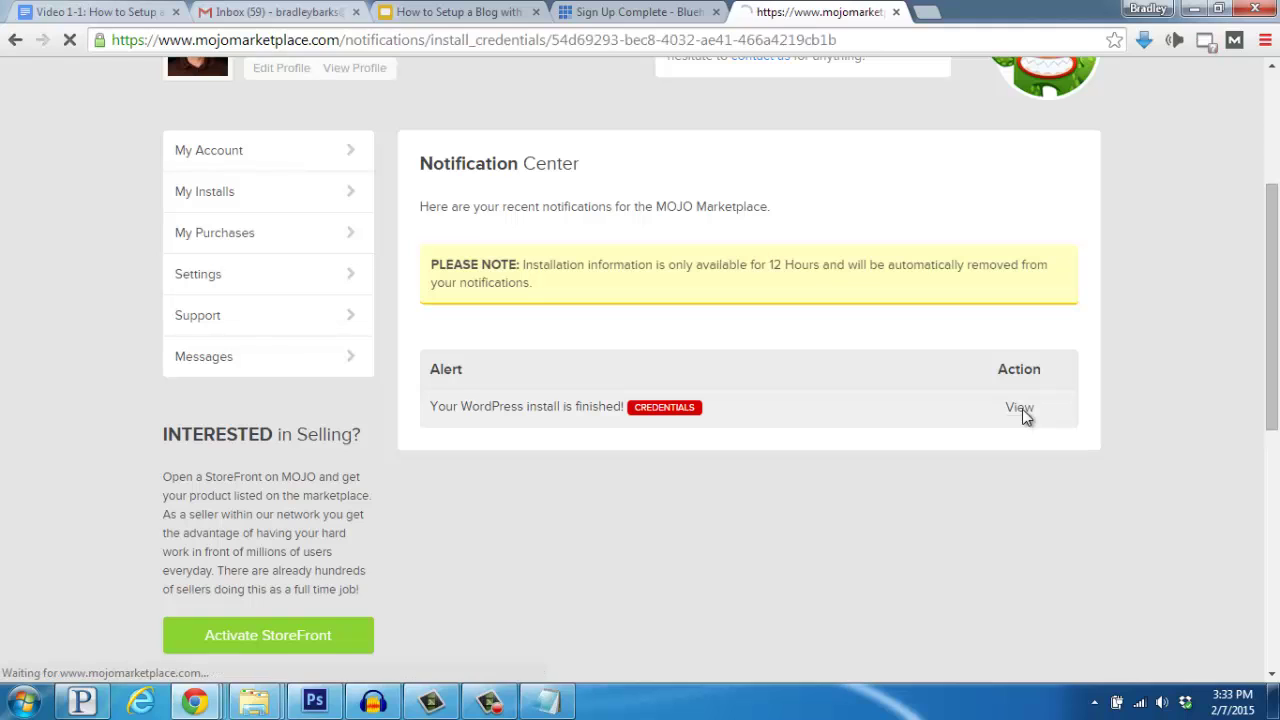
scroll(1010, 415, "down", 2)
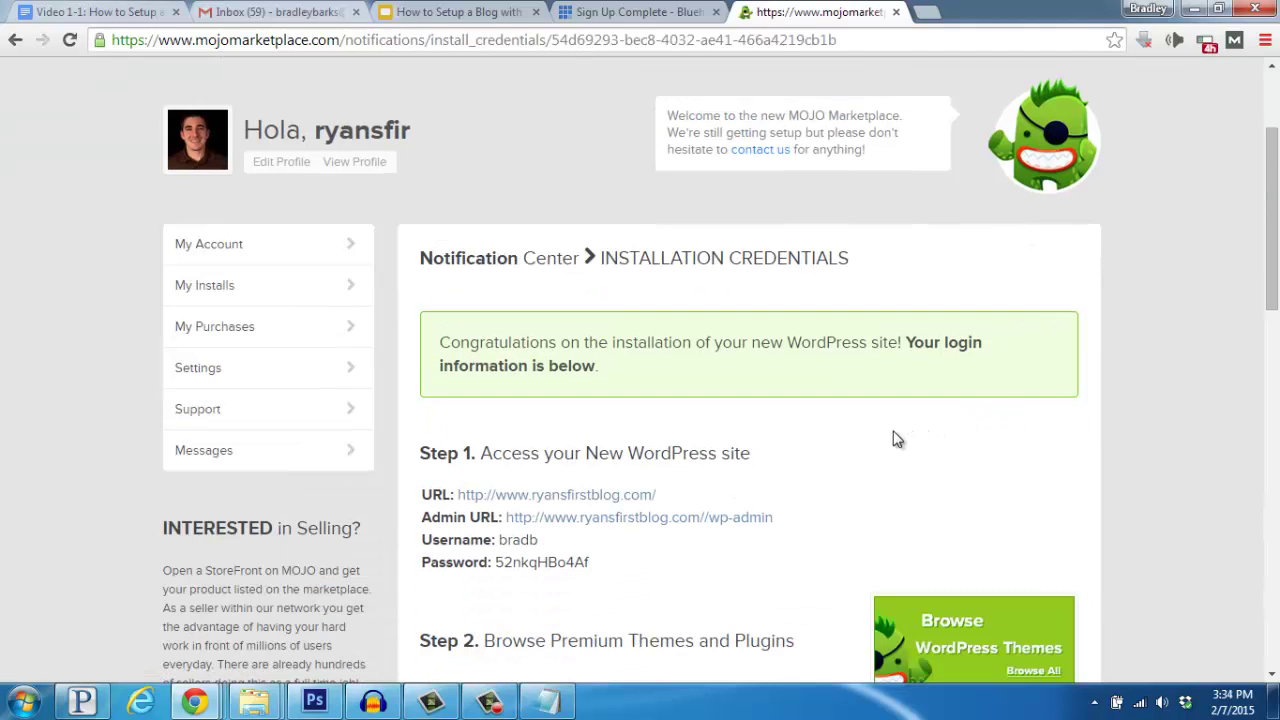
scroll(900, 438, "down", 1)
scroll(852, 398, "down", 1)
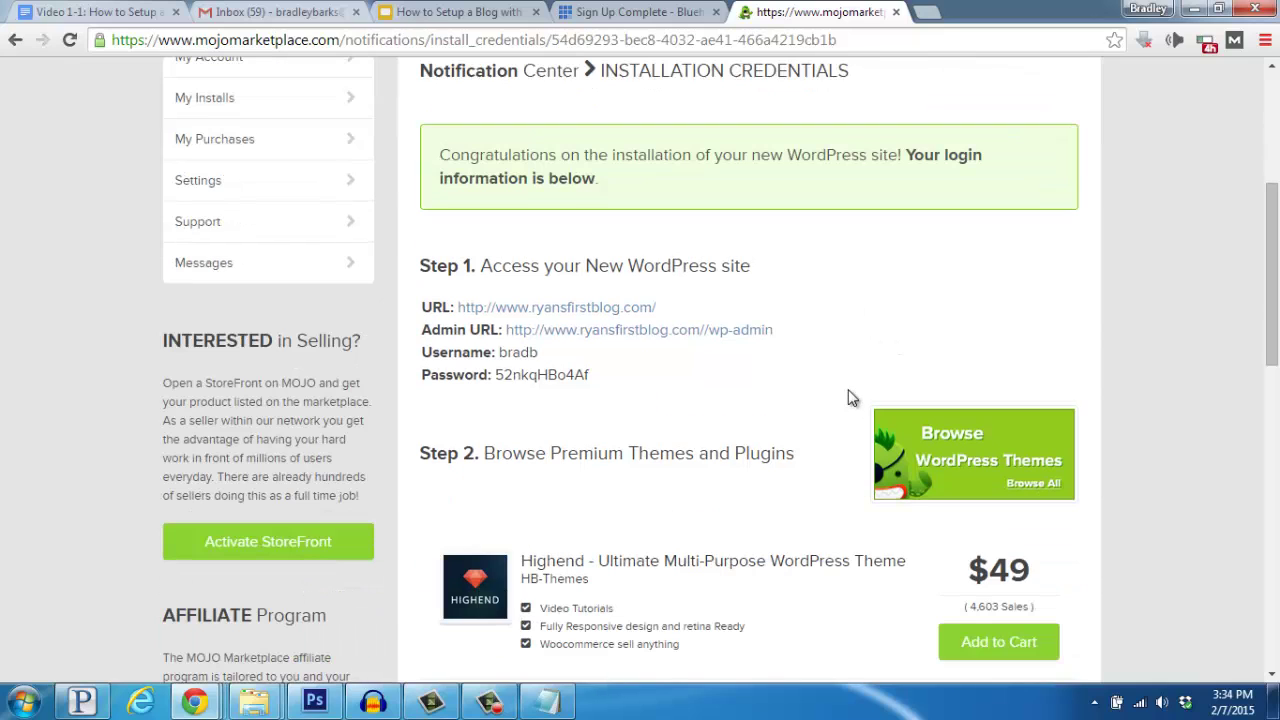
right_click(579, 311)
left_click(617, 322)
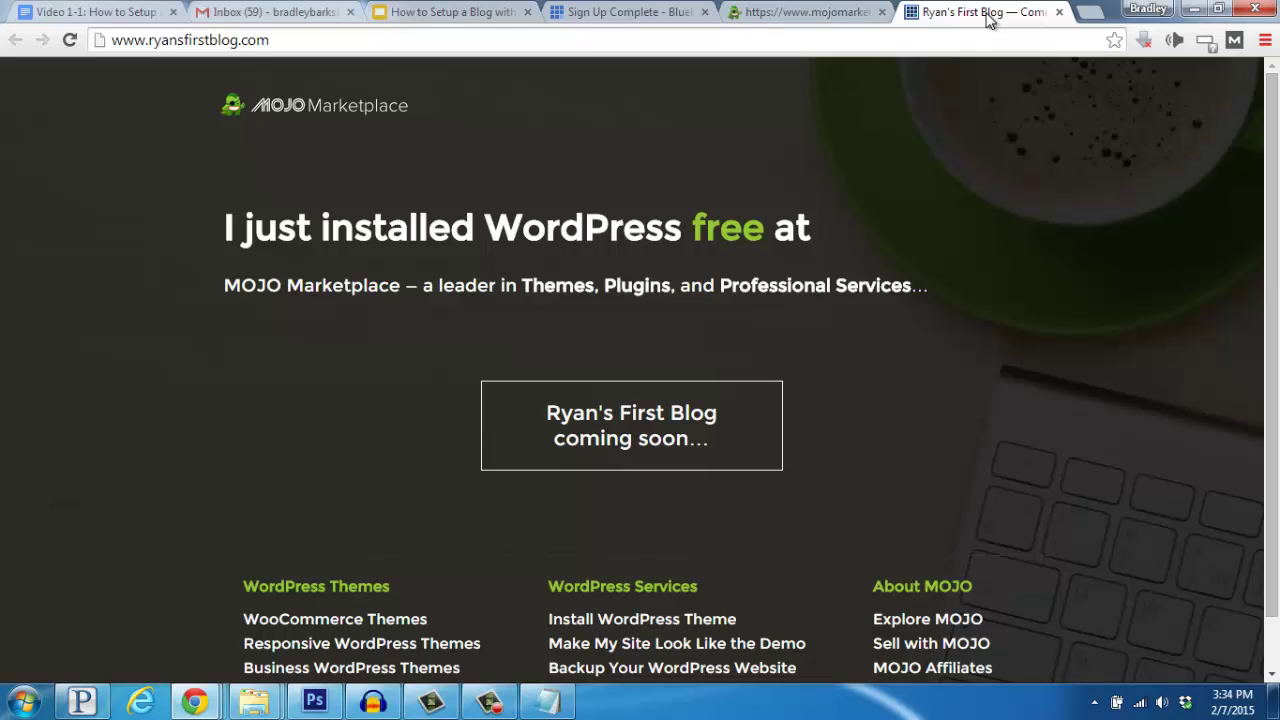
left_click(1059, 12)
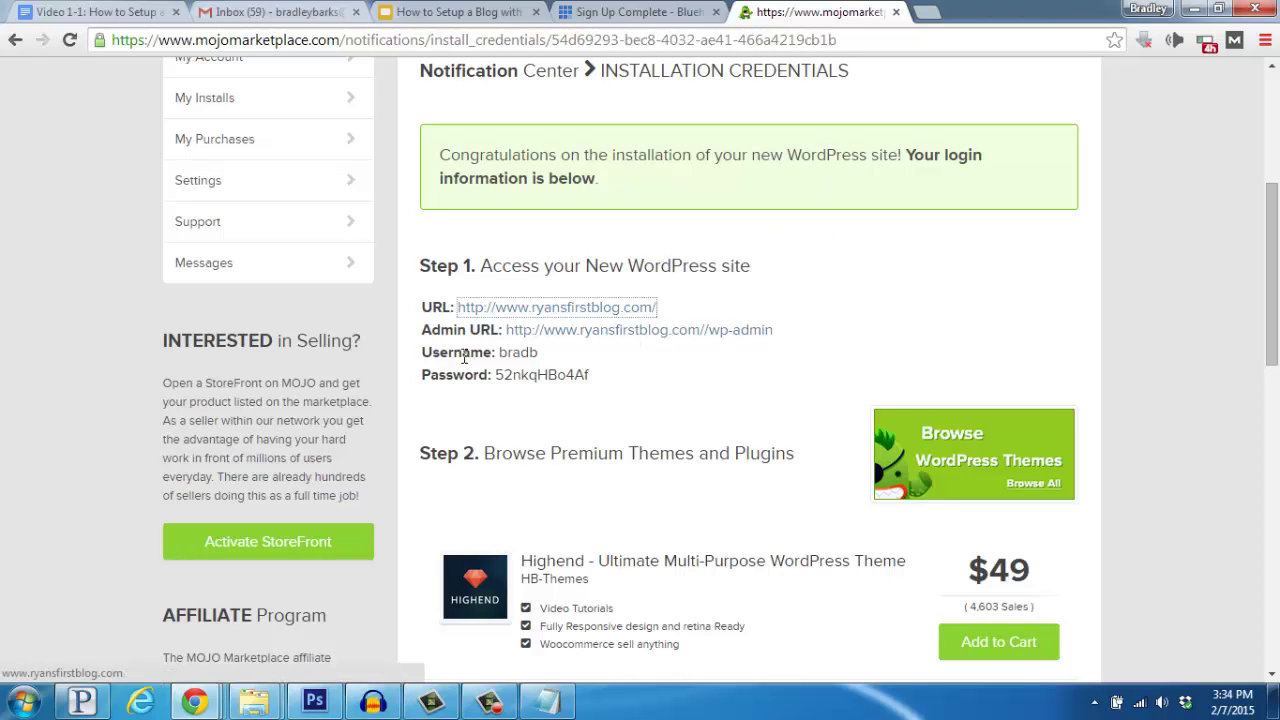
Open the blog's admin URL in a new tab and log in with the admin username and copied password
right_click(620, 332)
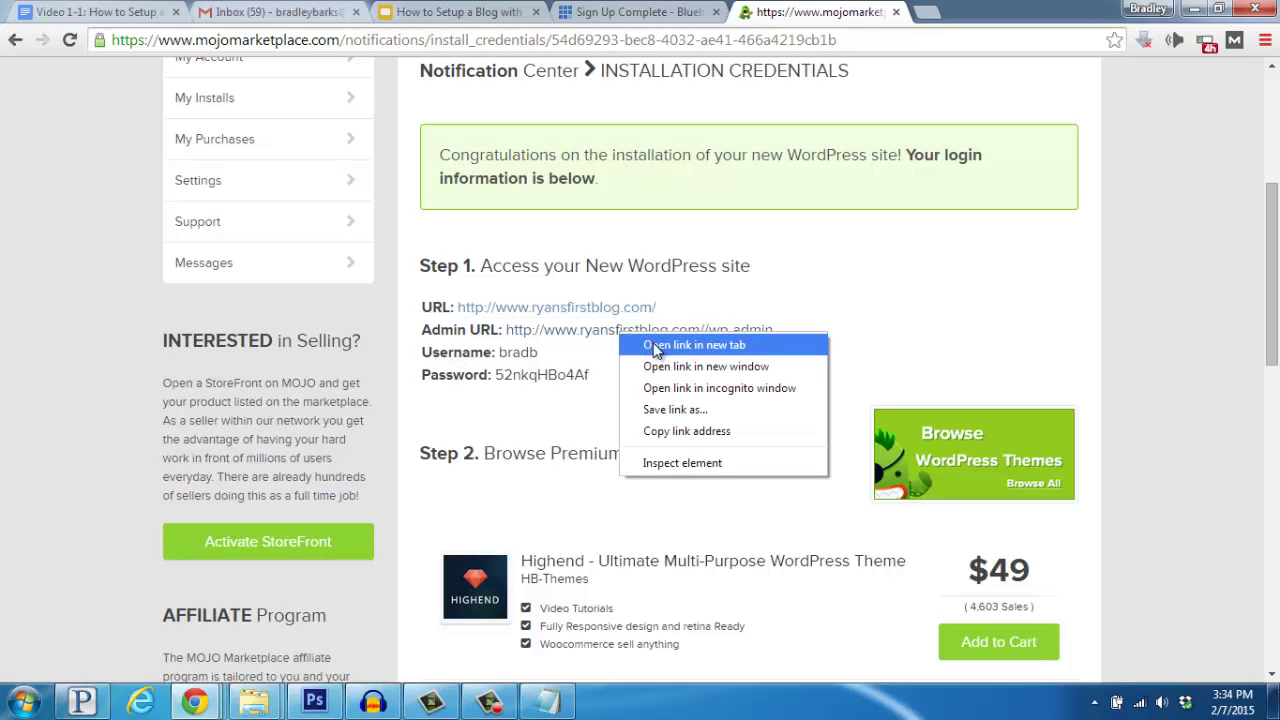
left_click(655, 346)
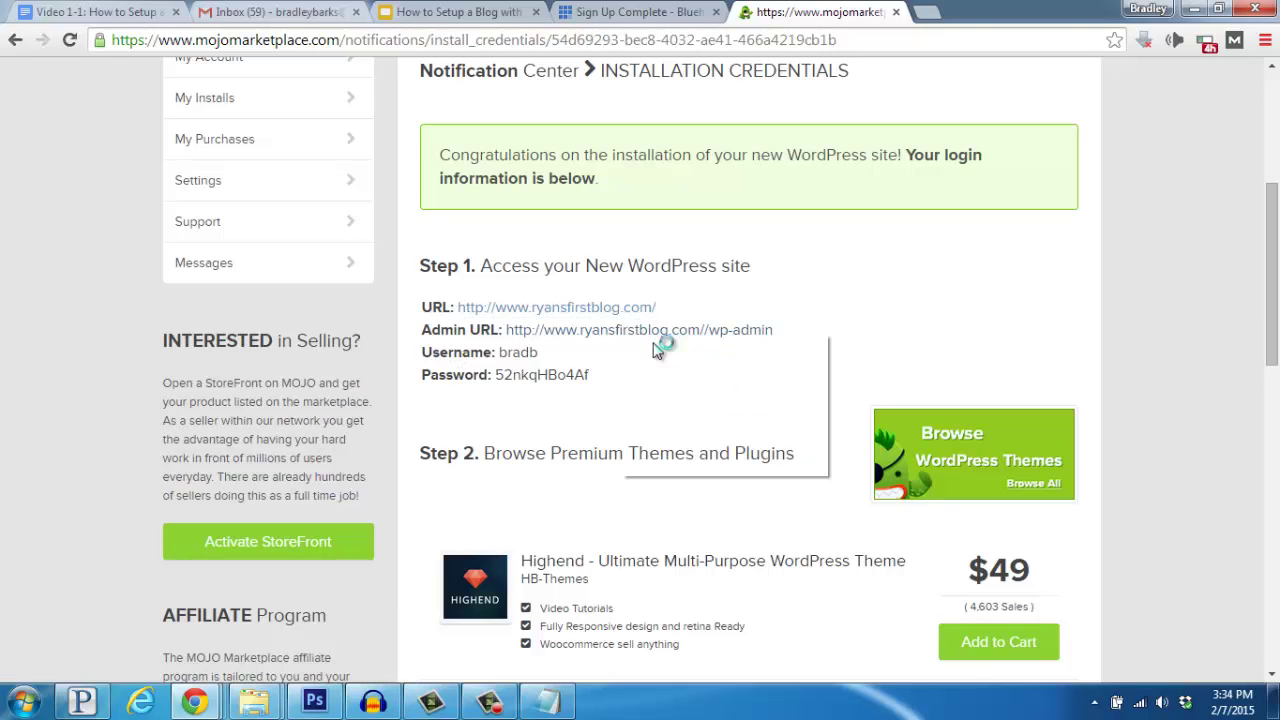
double_click(531, 374)
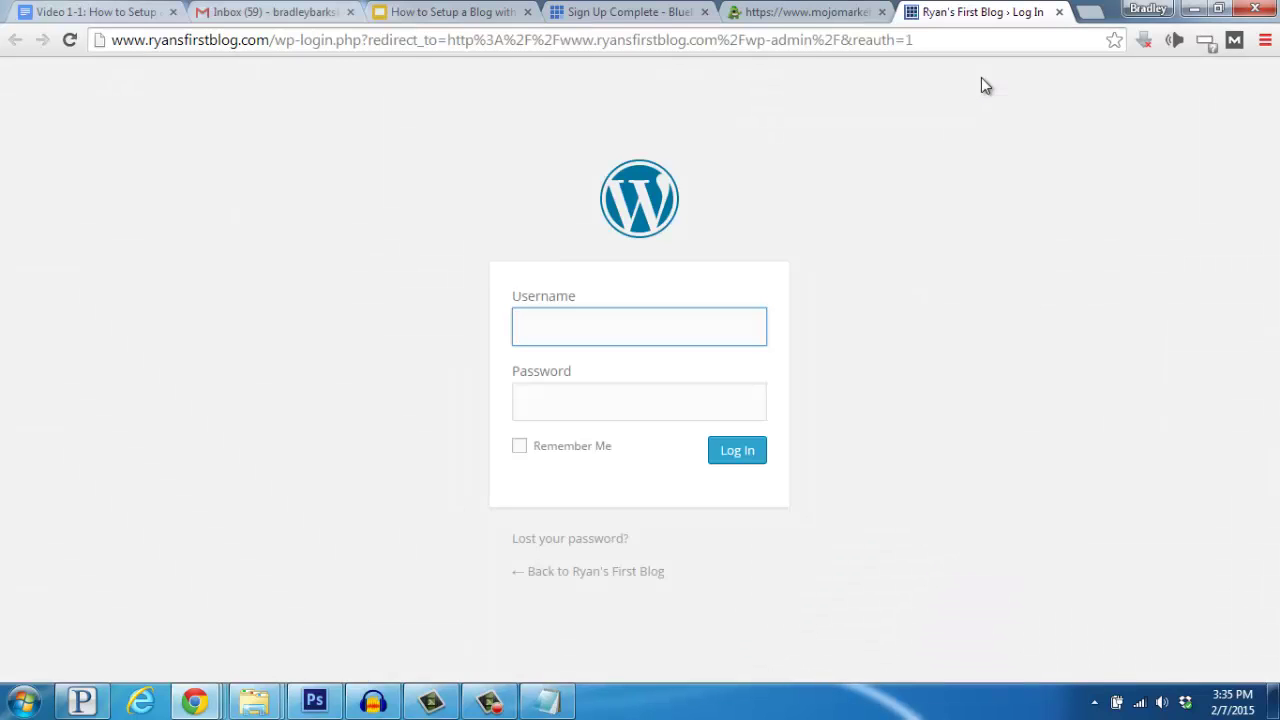
type("bradb")
key("Tab")
key("ctrl+v")
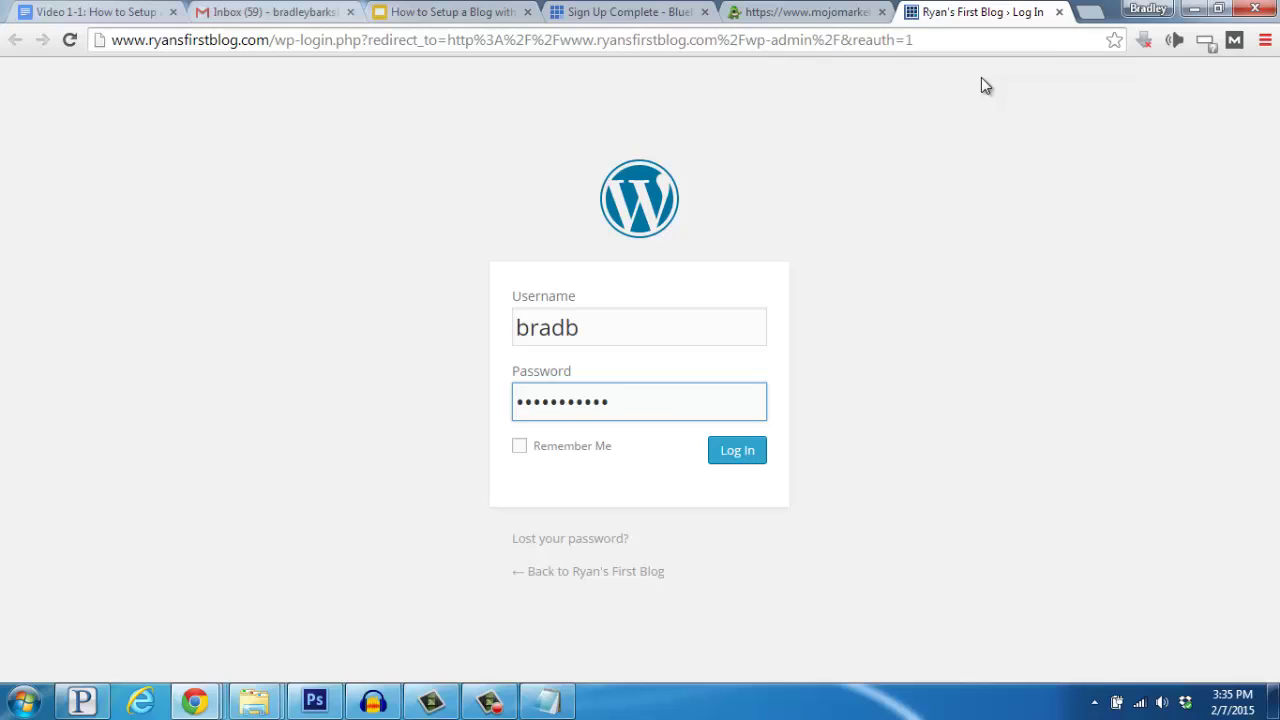
left_click(744, 452)
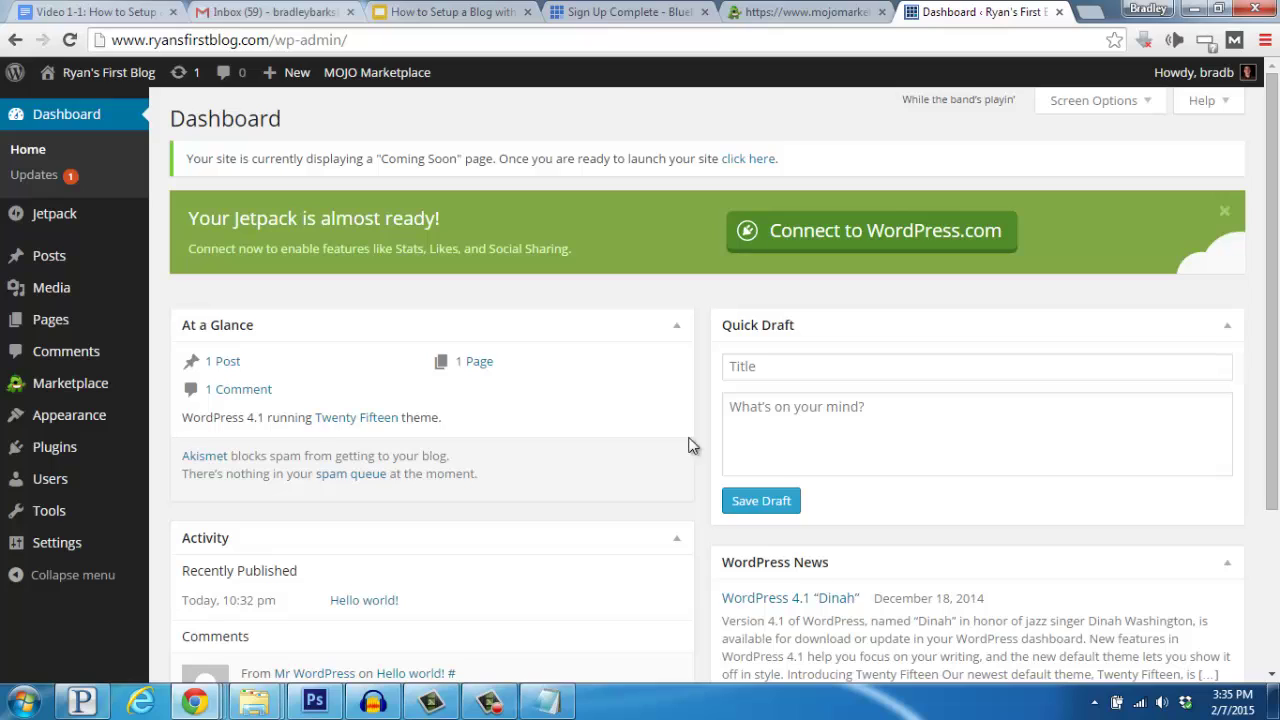
Go to Appearance › Themes from the Dashboard sidebar to see the installed themes
mouse_move(88, 425)
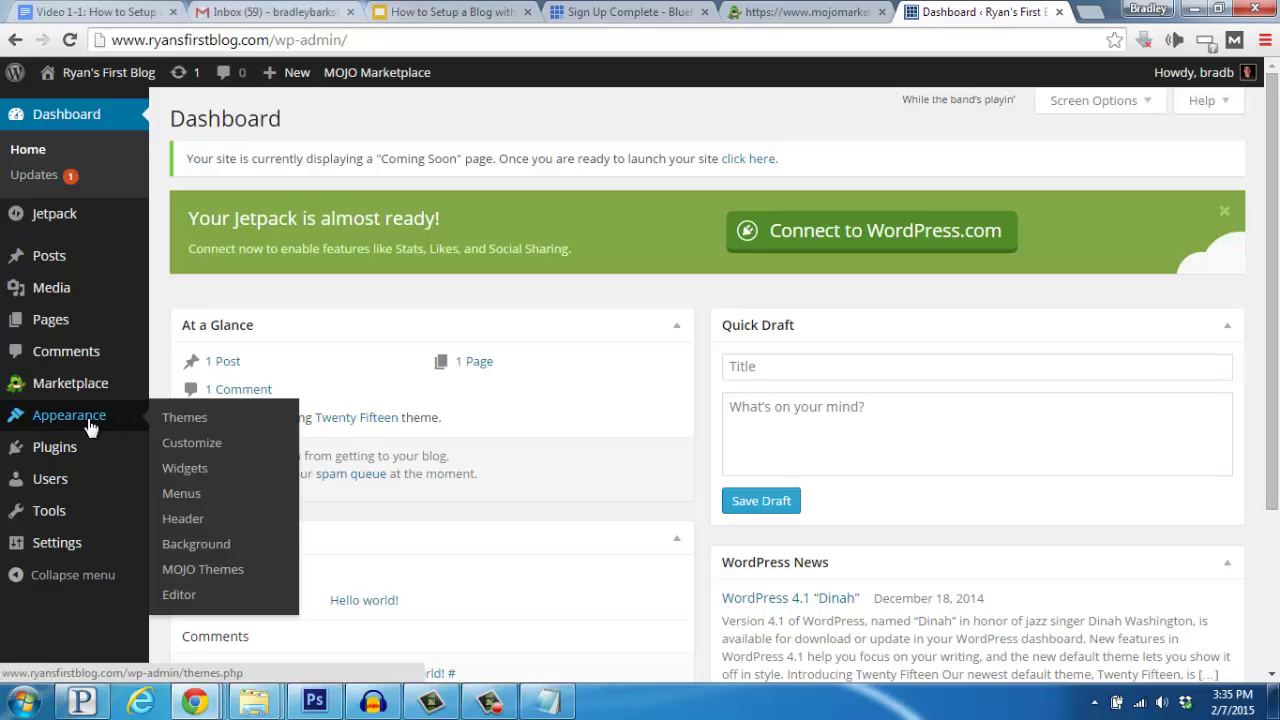
left_click(195, 420)
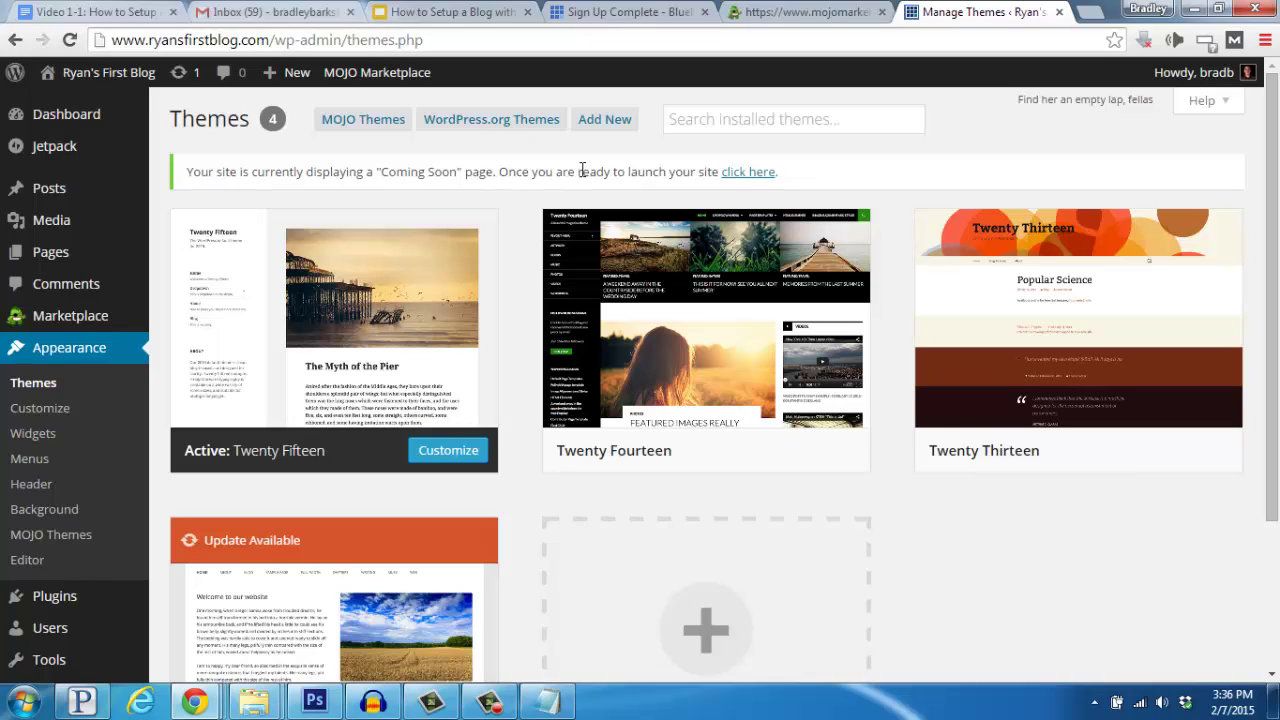
Launch the site from the Coming Soon notice so the public blog shows the Hello world! post
left_click(757, 178)
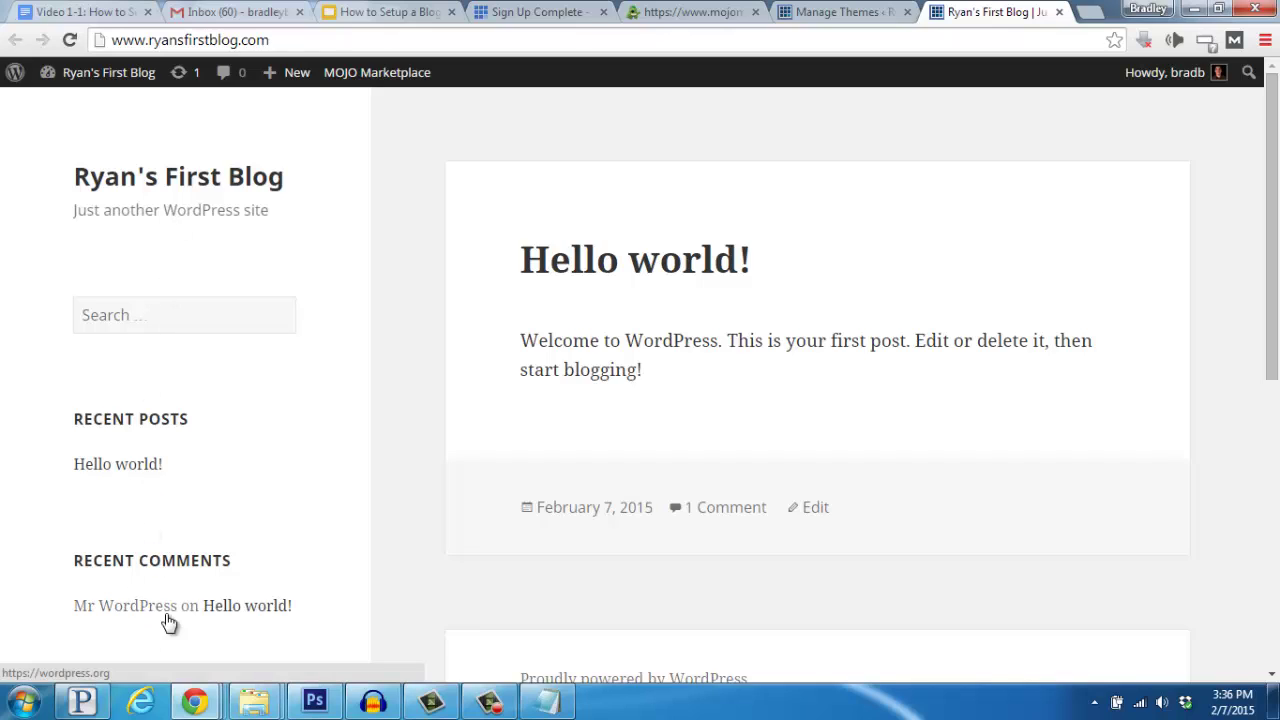
Install the Wallstreet theme from the theme directory via Add New › Browse
left_click(845, 16)
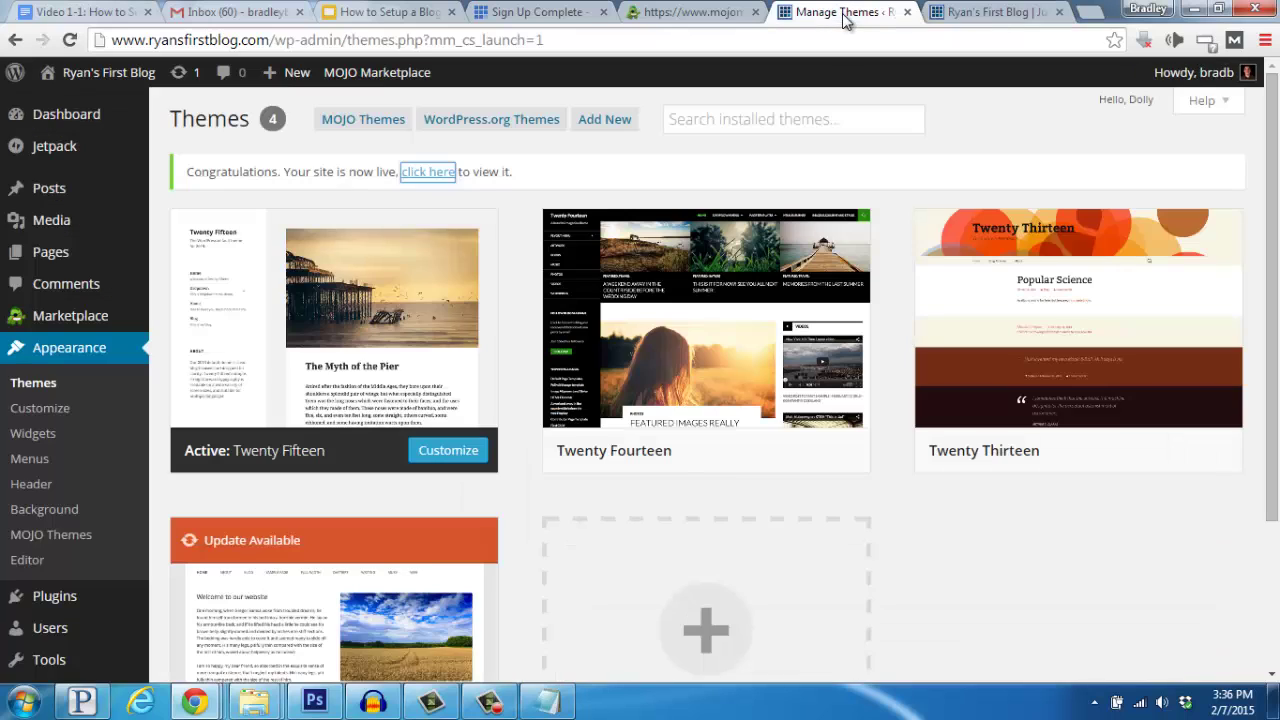
left_click(603, 120)
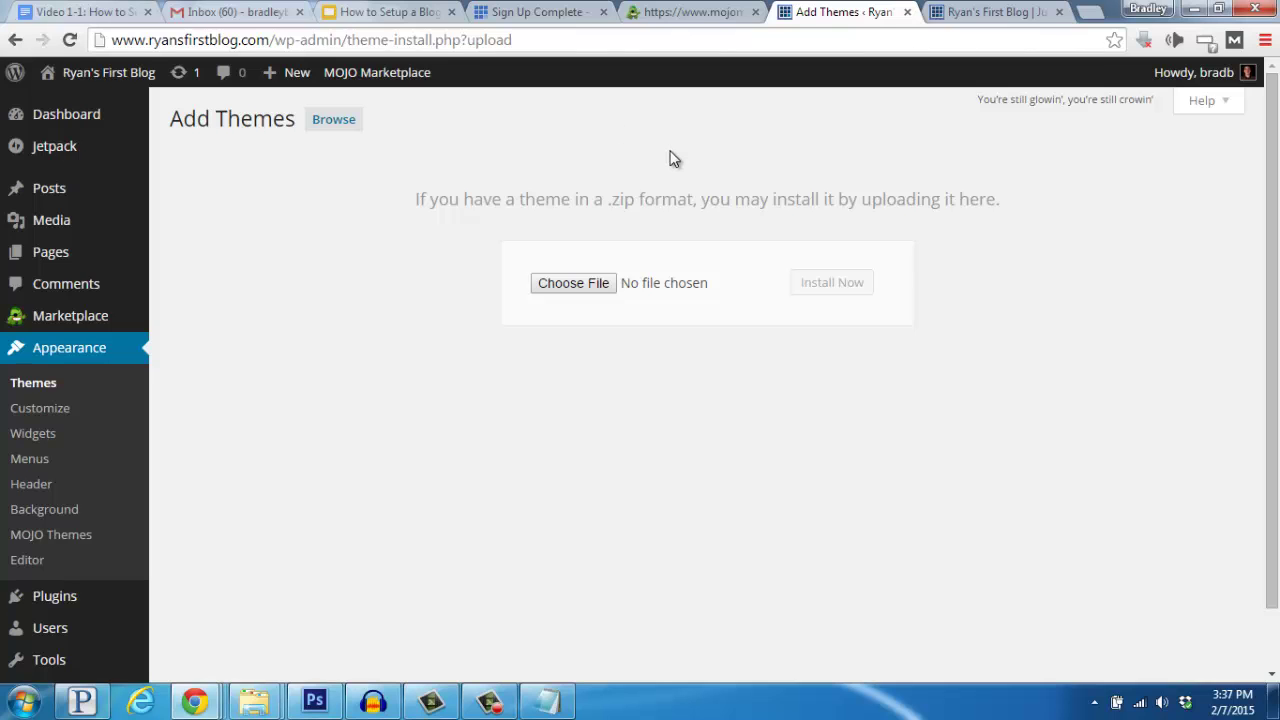
left_click(344, 122)
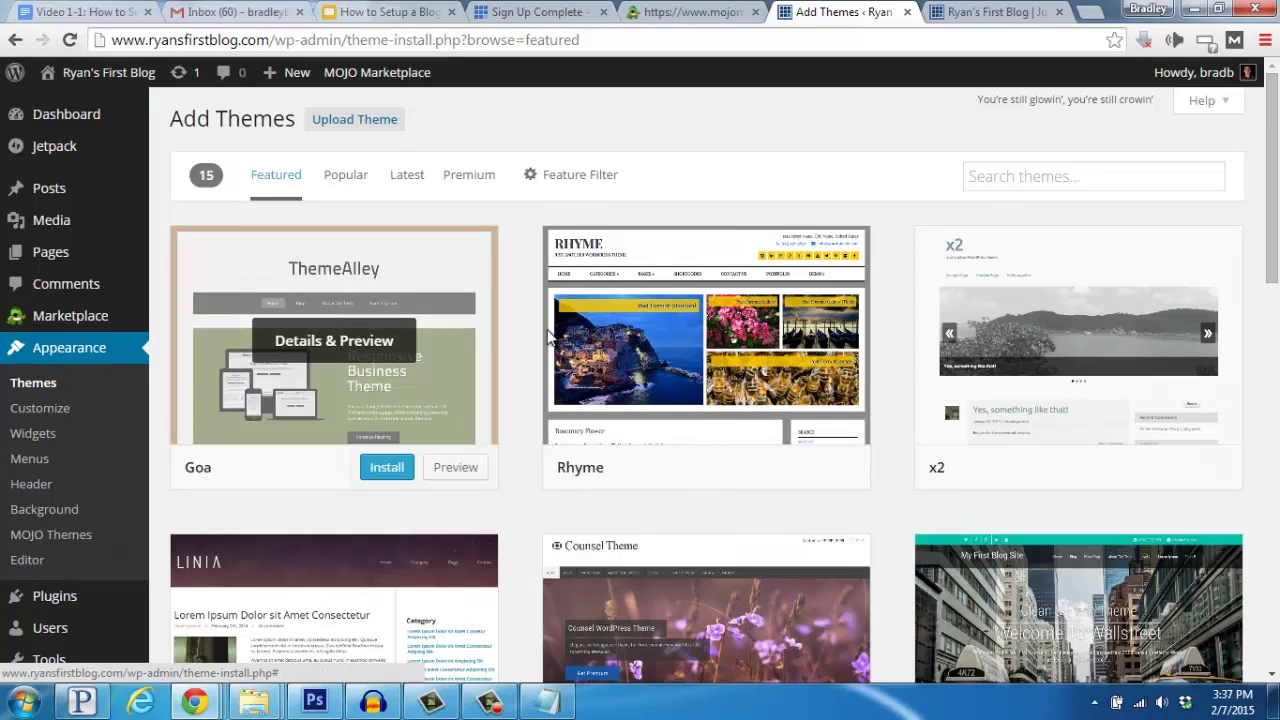
scroll(549, 340, "down", 3)
mouse_move(1065, 397)
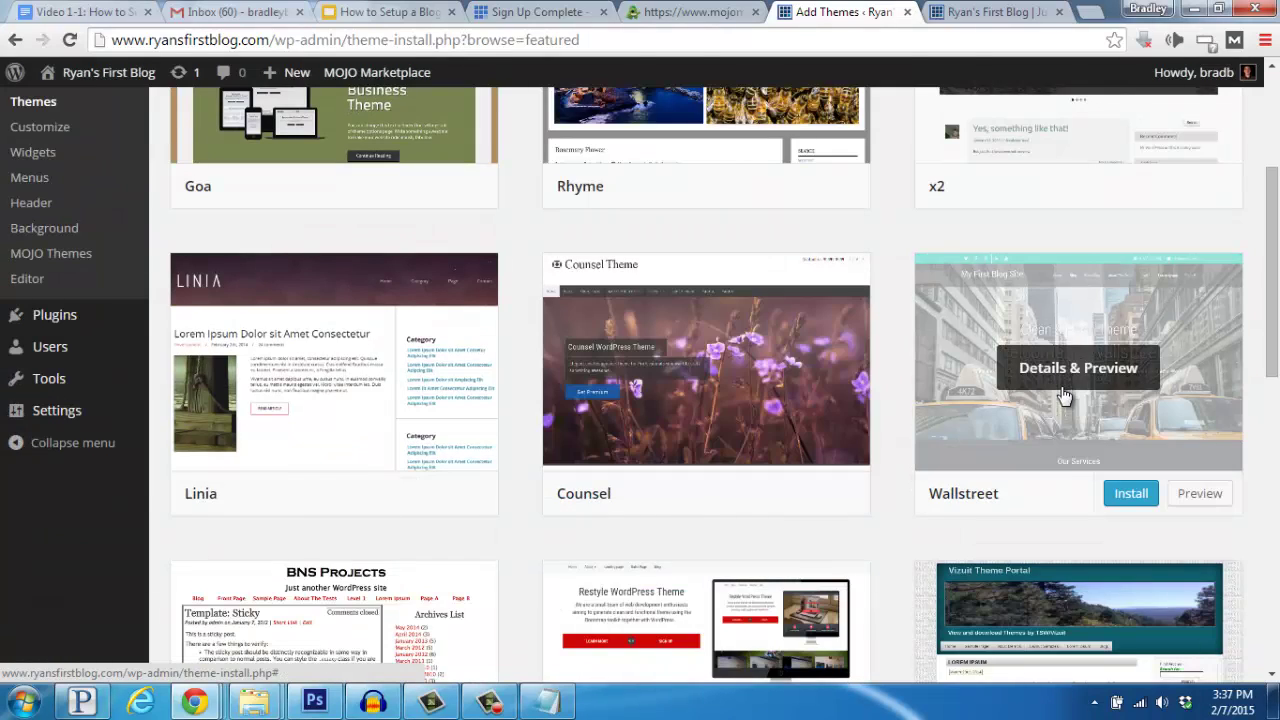
left_click(1133, 500)
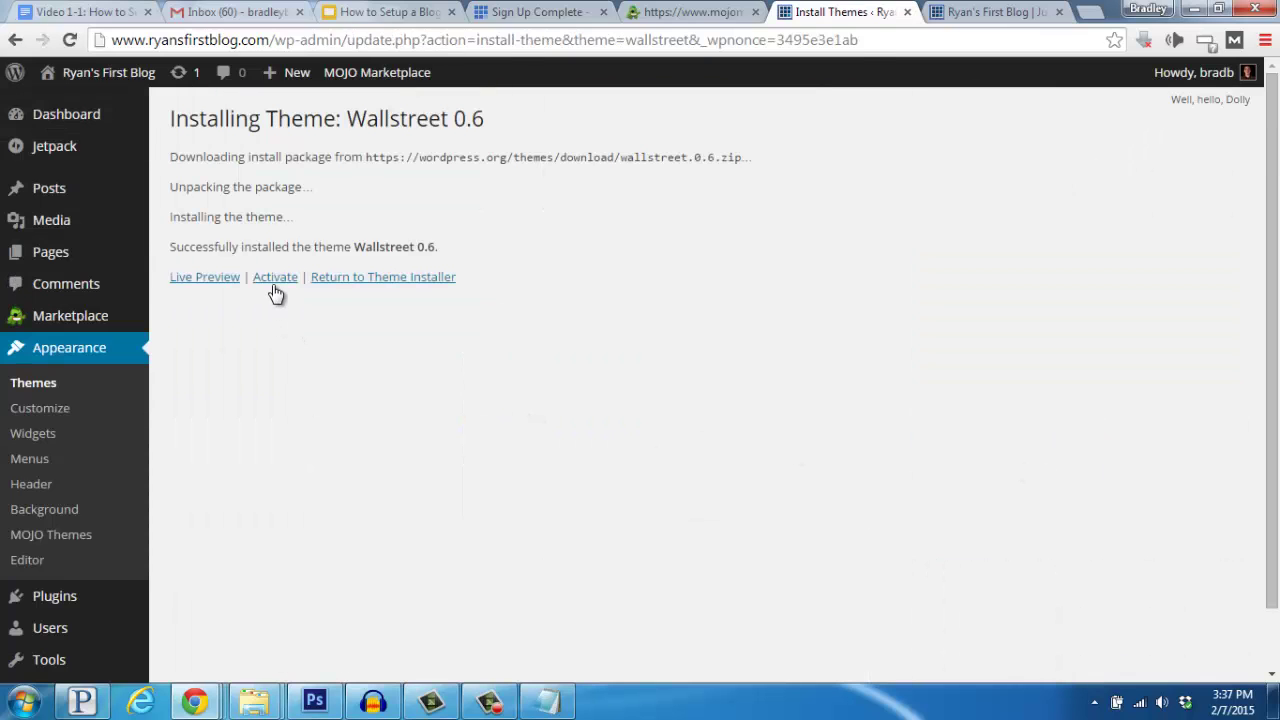
Activate the Wallstreet theme and reload the blog's front page tab to view it
left_click(273, 281)
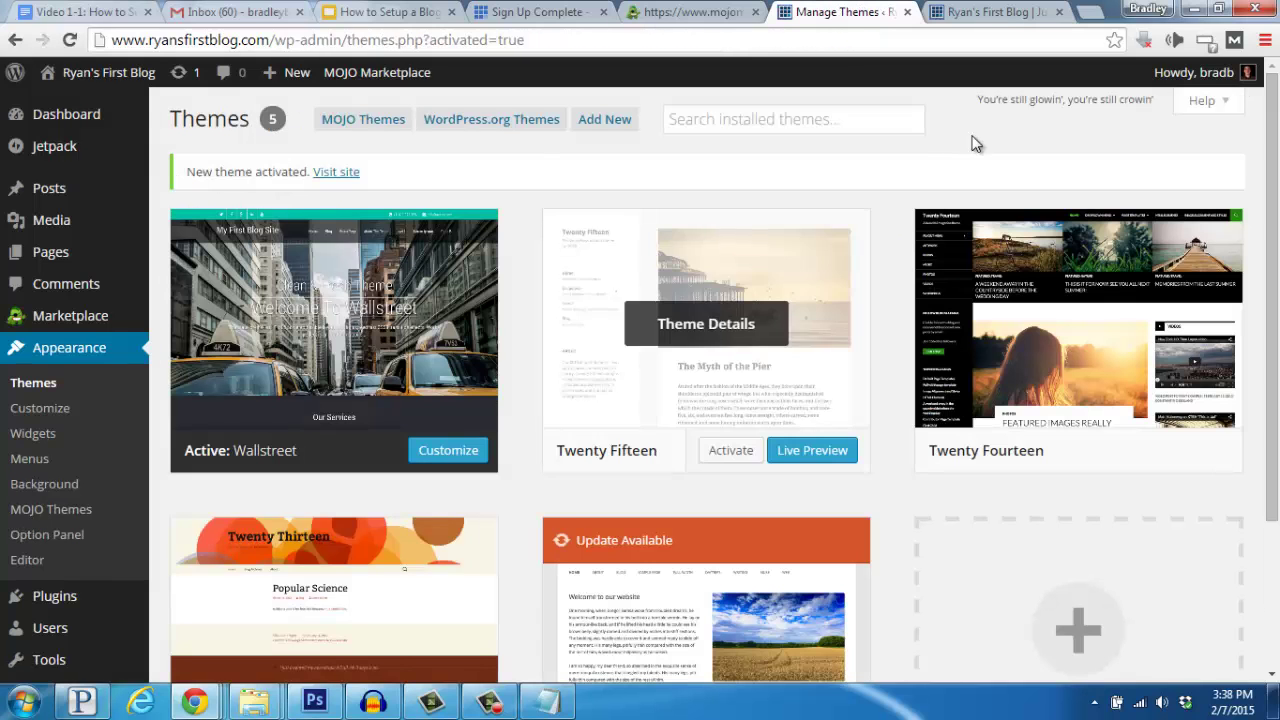
left_click(998, 13)
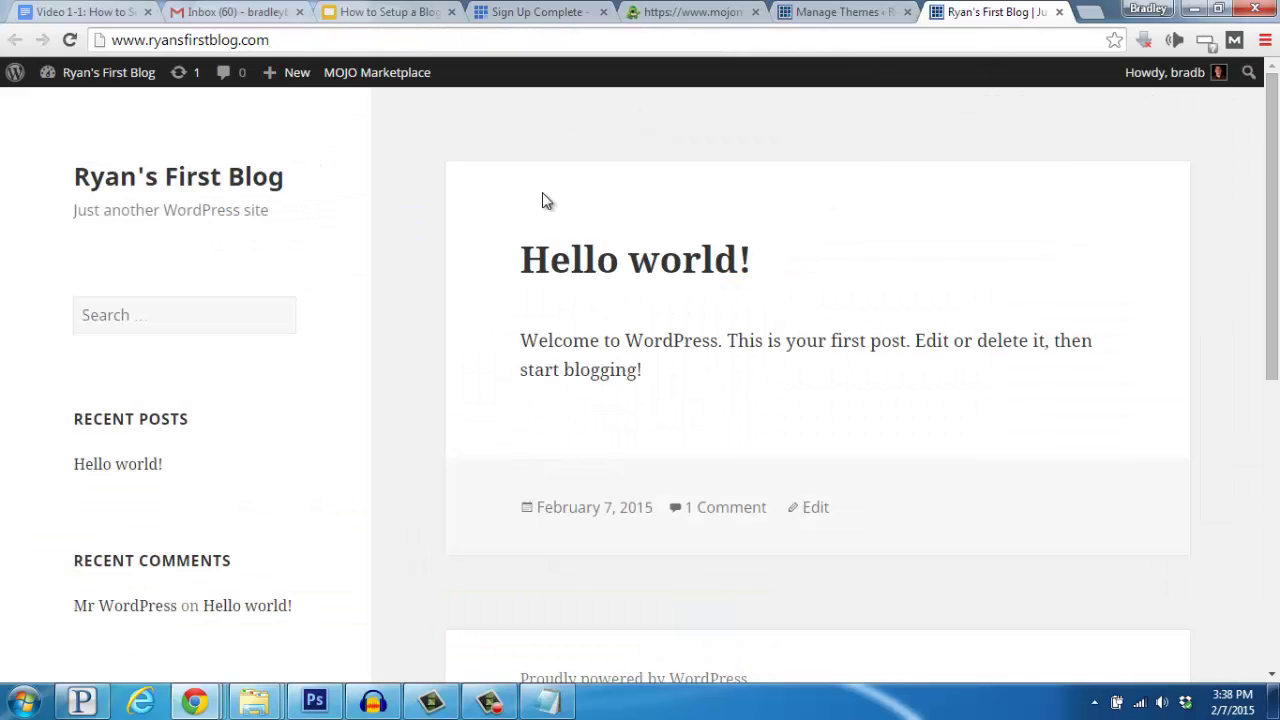
left_click(69, 41)
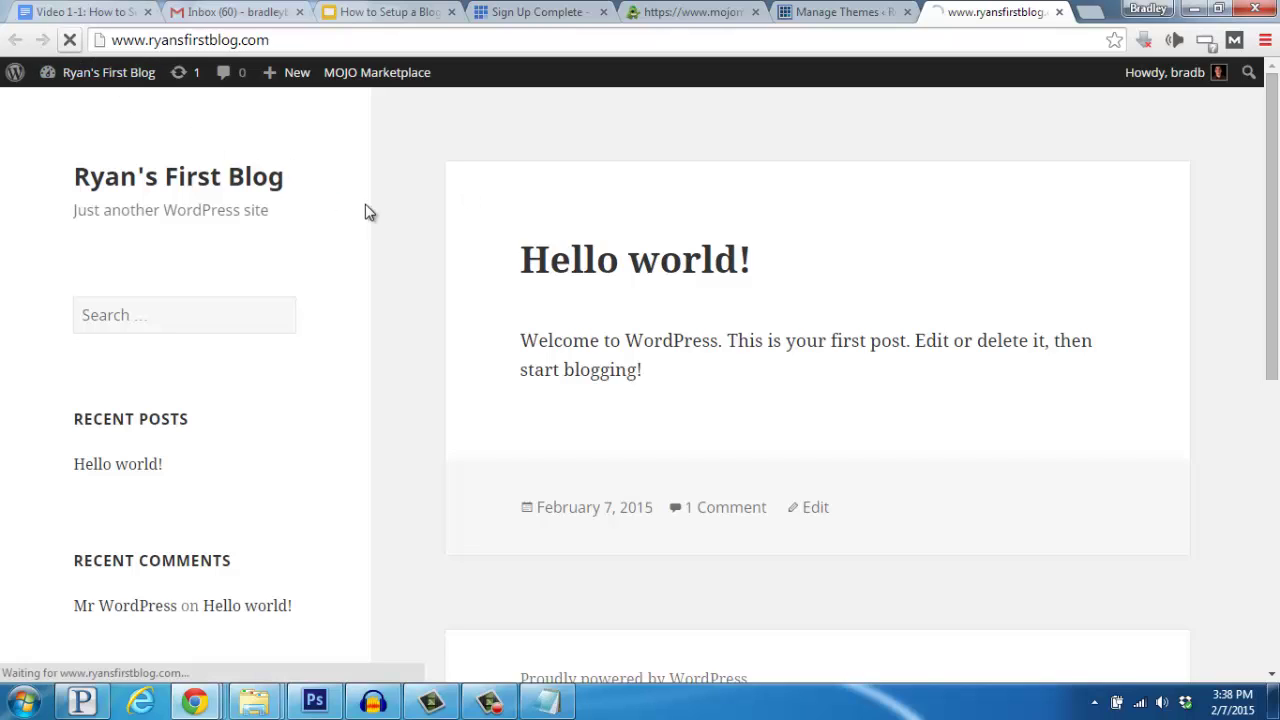